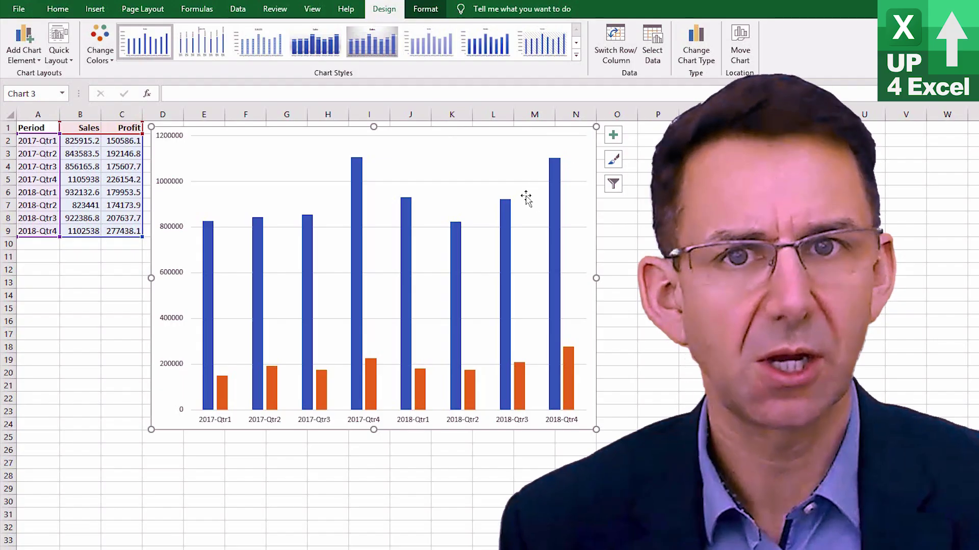
Step: Bring up the chart type choices, move the dialog aside, and preview the Combo layout
{"action": "left_click", "coordinate": [696, 52]}
{"action": "left_click_drag", "start_coordinate": [387, 183], "coordinate": [372, 162]}
{"action": "mouse_move", "coordinate": [357, 322]}
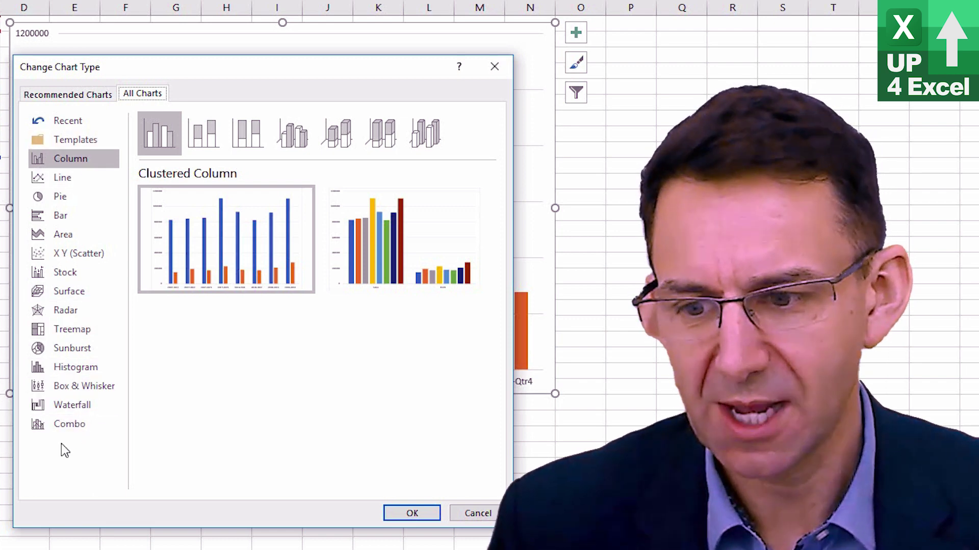
{"action": "left_click", "coordinate": [71, 426]}
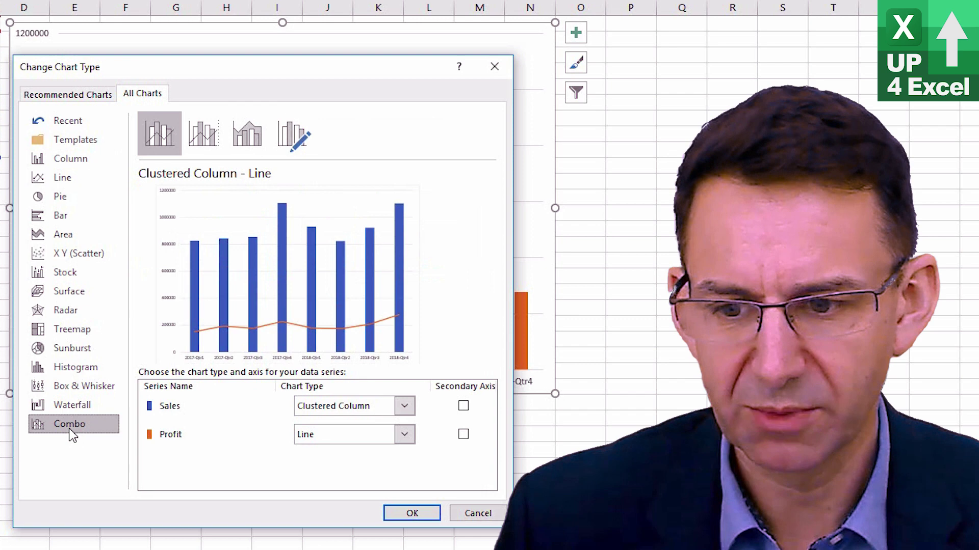
Step: Compare Stacked and Clustered Column, settling on the Clustered Column layout grouping quarters under Sales and Profit
{"action": "left_click", "coordinate": [51, 159]}
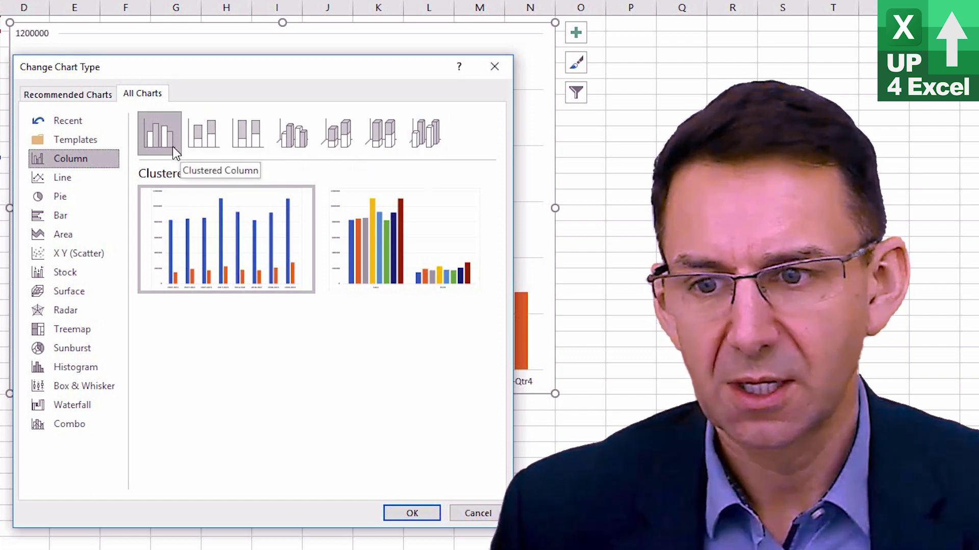
{"action": "left_click", "coordinate": [202, 144]}
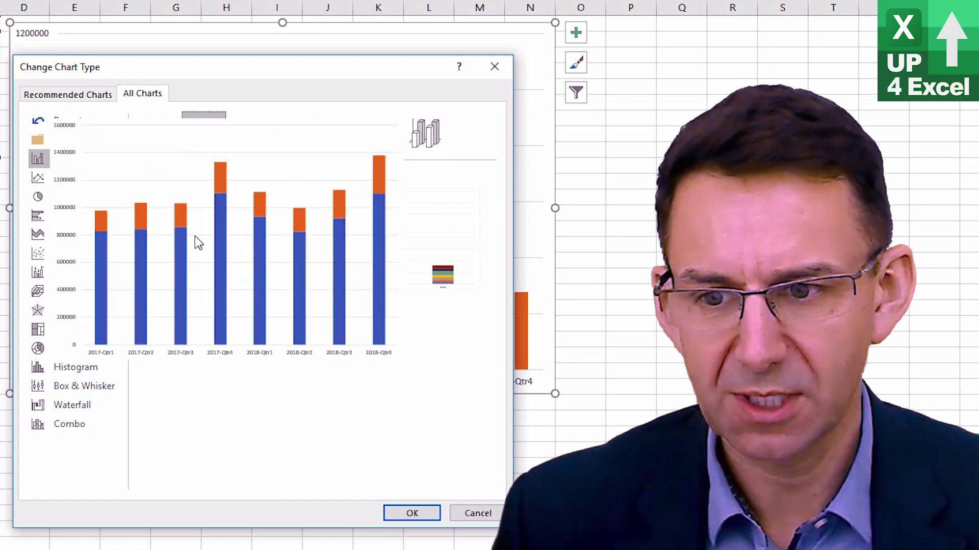
{"action": "mouse_move", "coordinate": [231, 238]}
{"action": "mouse_move", "coordinate": [390, 235]}
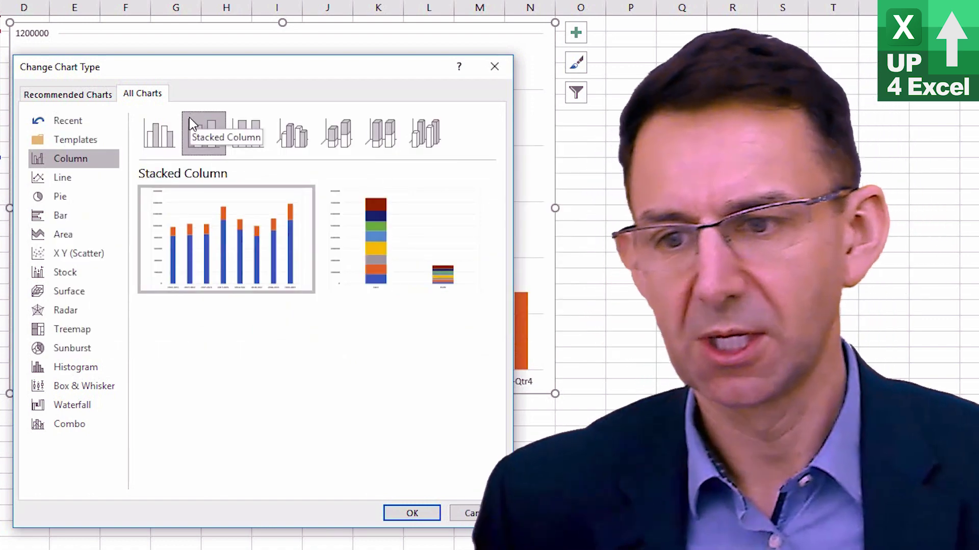
{"action": "left_click", "coordinate": [166, 124]}
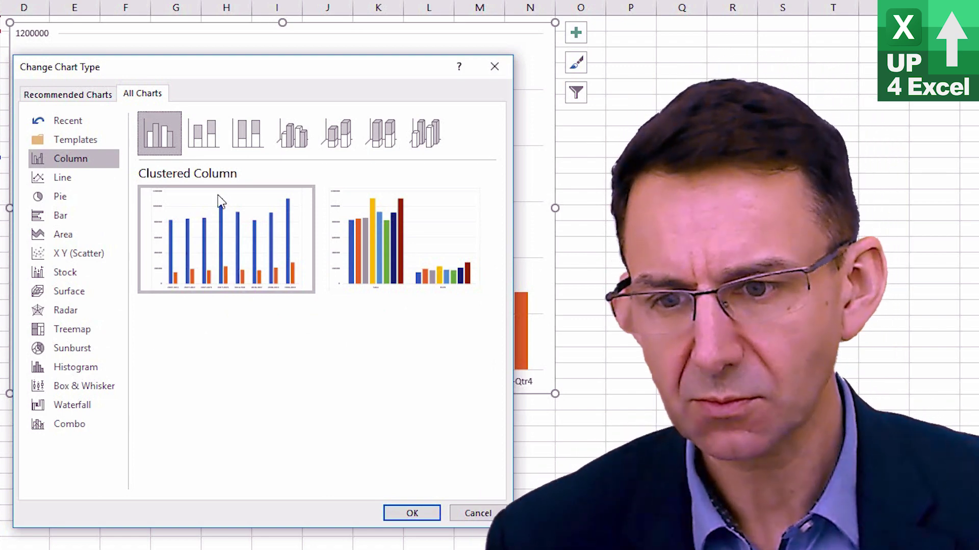
{"action": "mouse_move", "coordinate": [221, 271]}
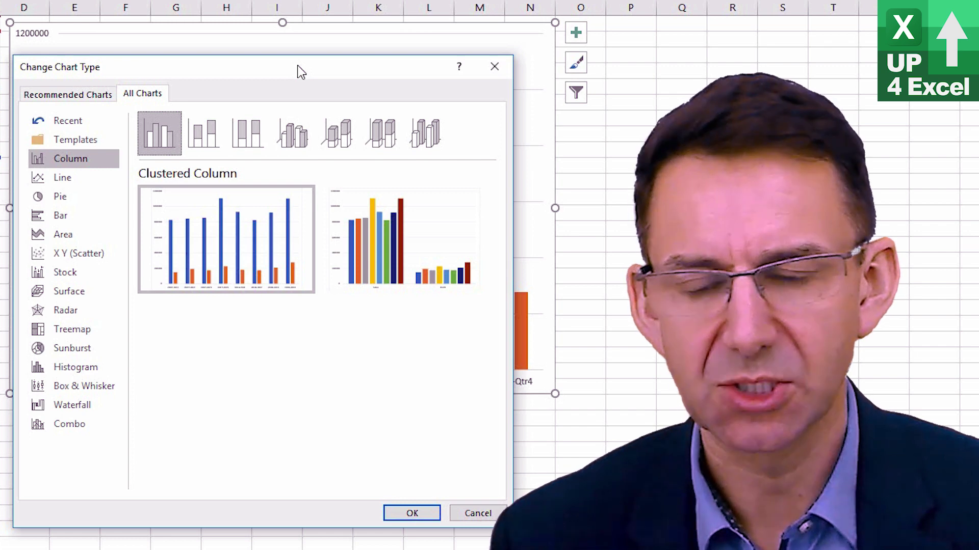
{"action": "mouse_move", "coordinate": [432, 241]}
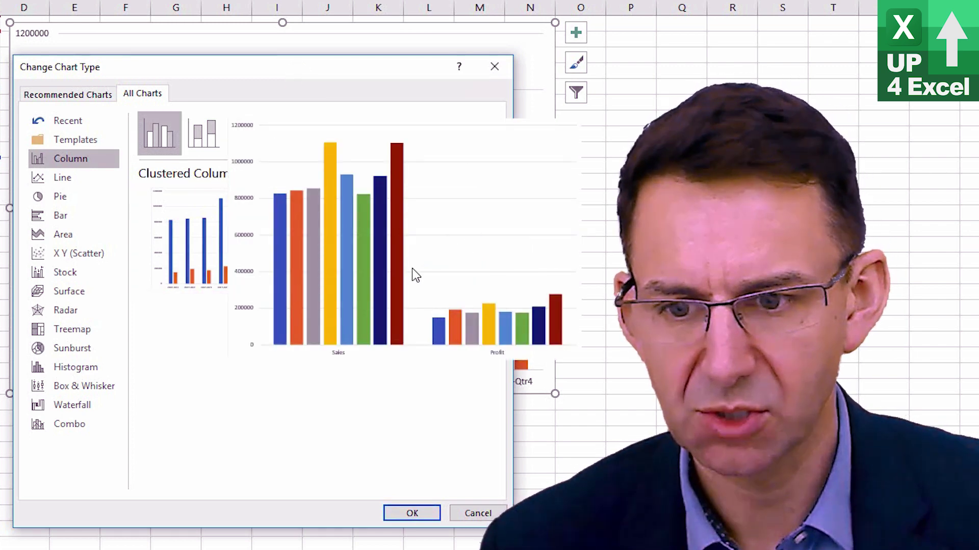
Step: Apply Clustered Column and swap rows/columns so the eight quarters run along the horizontal axis
{"action": "left_click", "coordinate": [412, 515]}
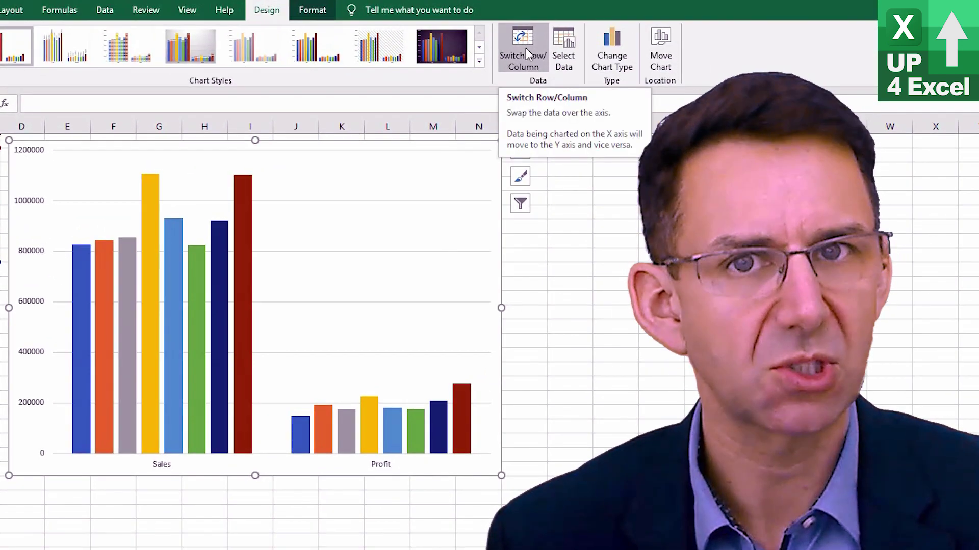
{"action": "left_click", "coordinate": [525, 48]}
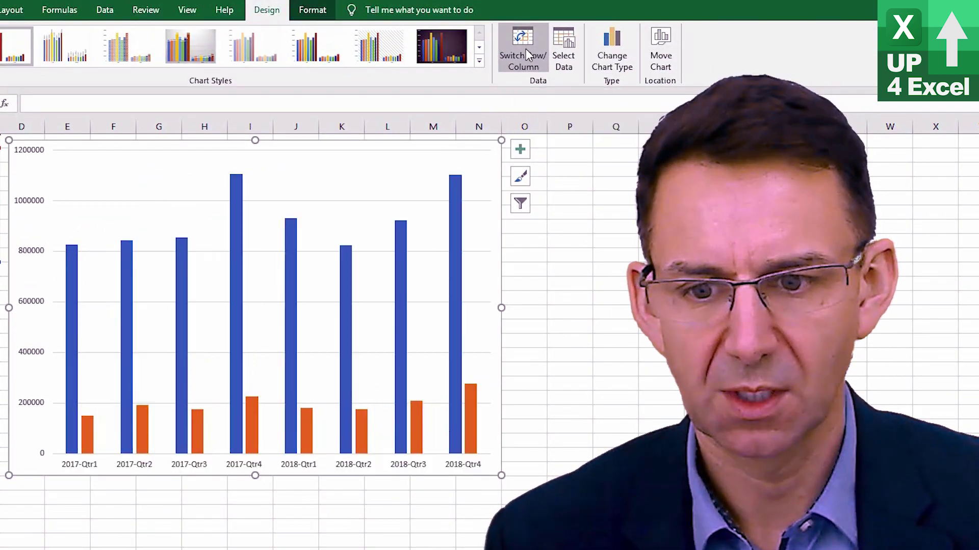
{"action": "left_click", "coordinate": [525, 49]}
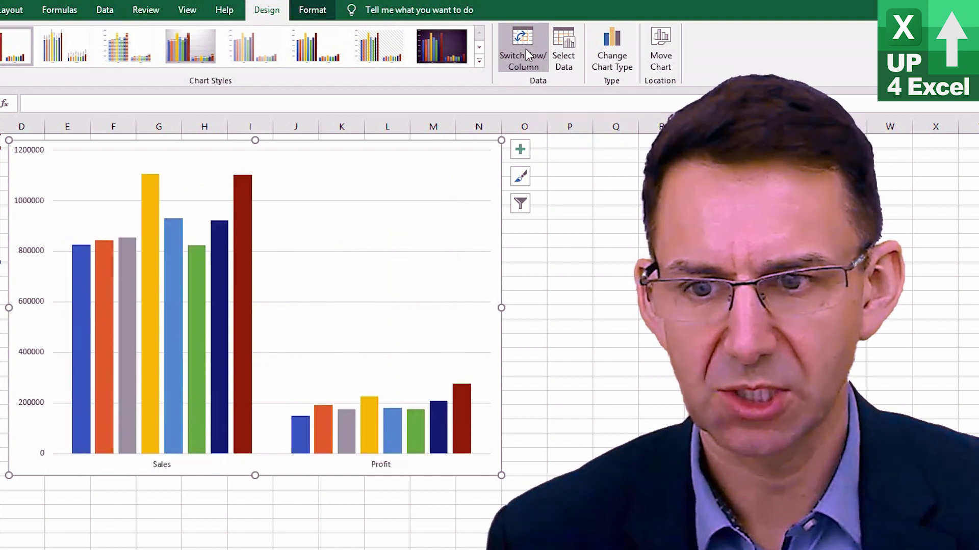
{"action": "left_click", "coordinate": [524, 50]}
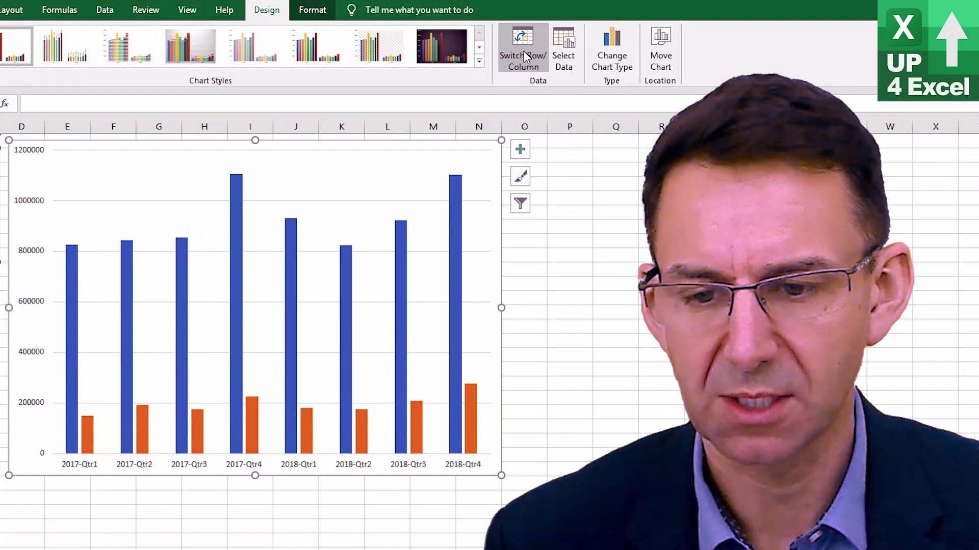
Step: Change the chart type to Column > 100% Stacked Column
{"action": "left_click", "coordinate": [605, 65]}
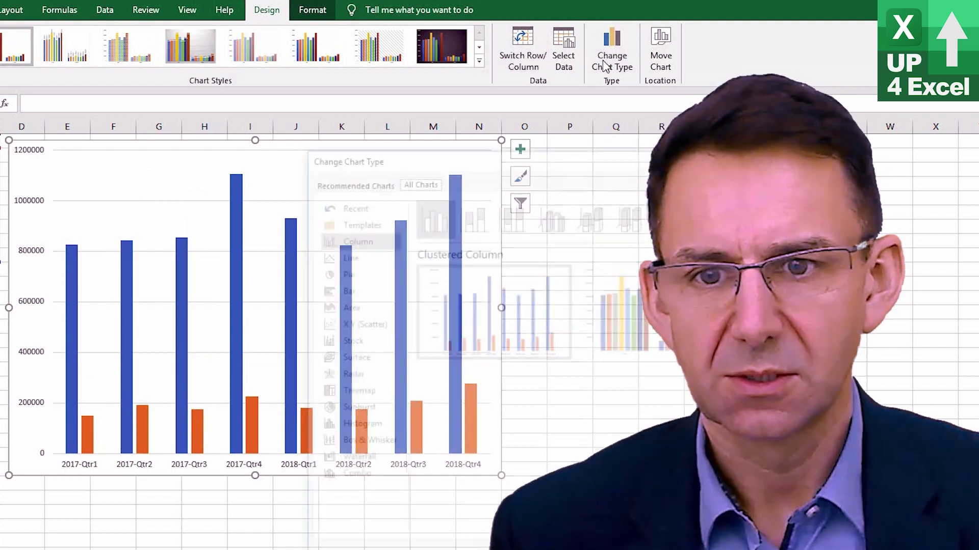
{"action": "left_click", "coordinate": [474, 220]}
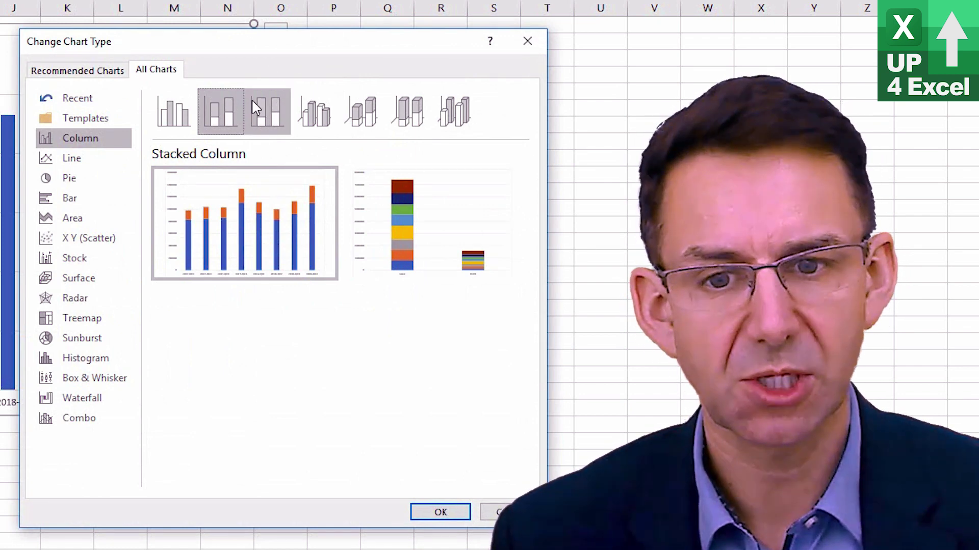
{"action": "left_click", "coordinate": [261, 112]}
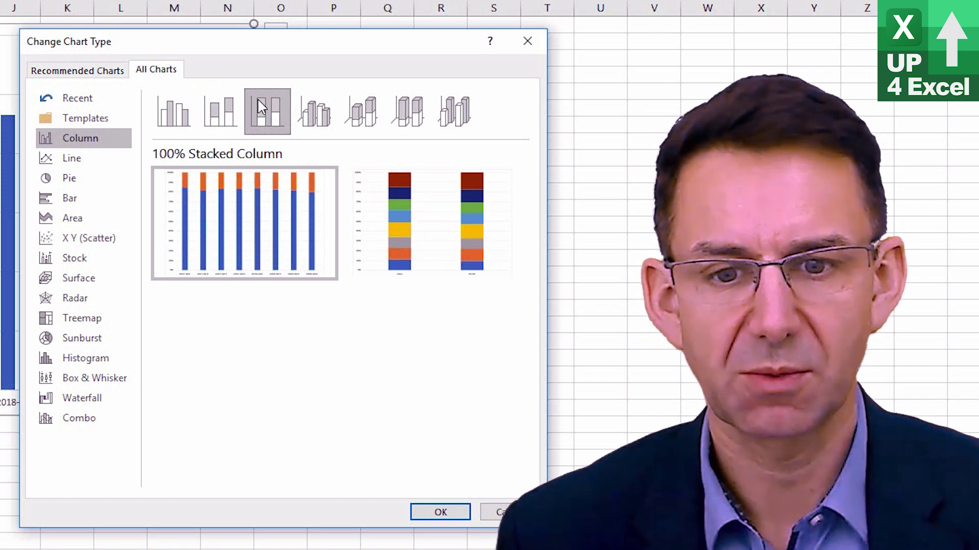
{"action": "left_click", "coordinate": [438, 515]}
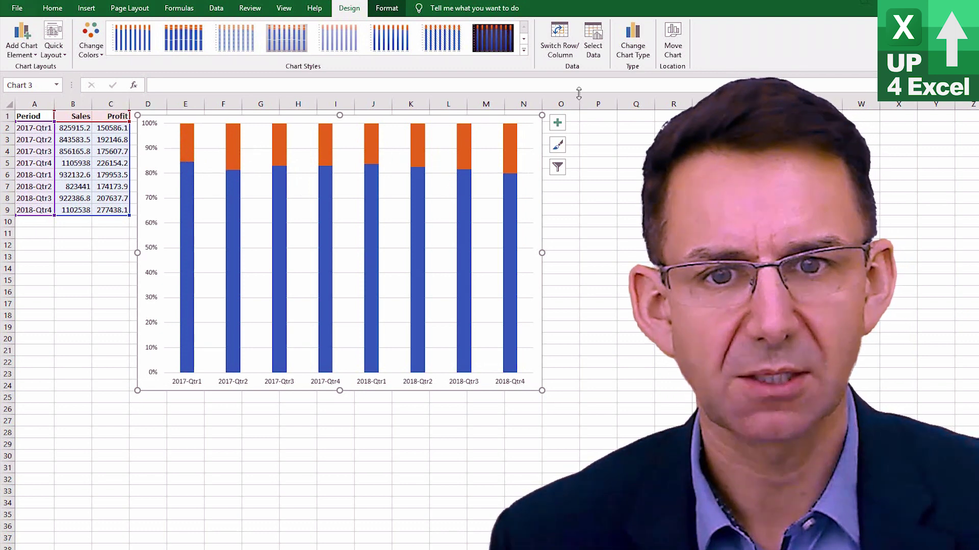
Step: Move the Profit series ahead of Sales in Select Data so Profit sits at each column's bottom
{"action": "left_click", "coordinate": [594, 35]}
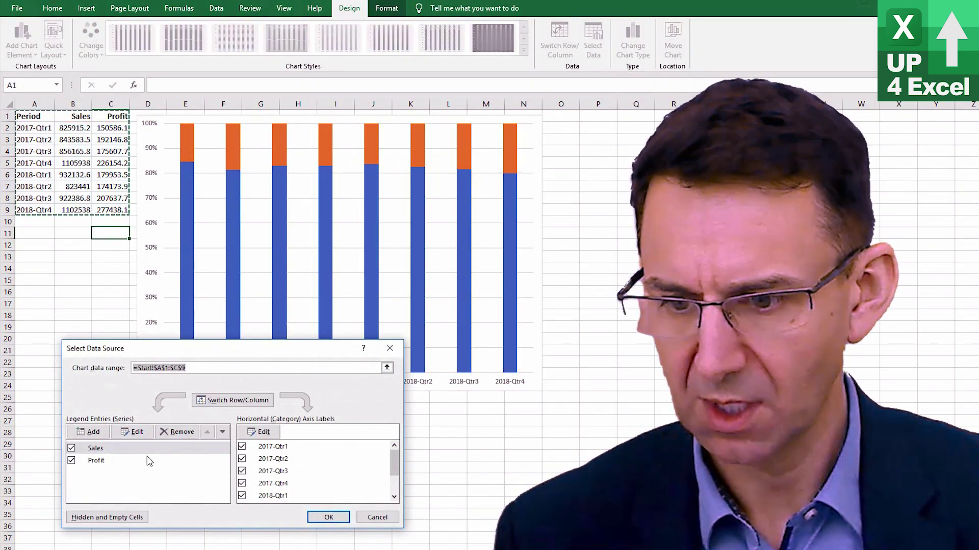
{"action": "left_click", "coordinate": [109, 449]}
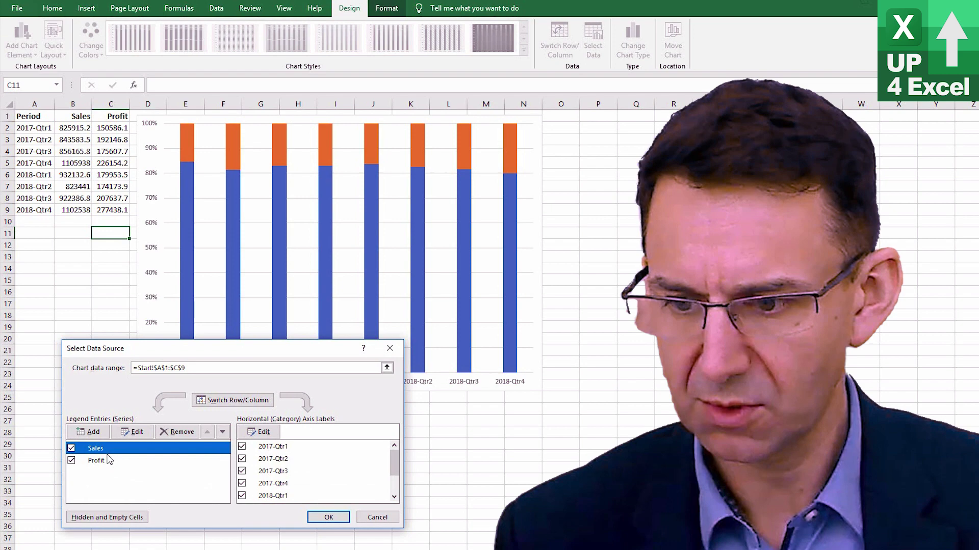
{"action": "left_click", "coordinate": [104, 463]}
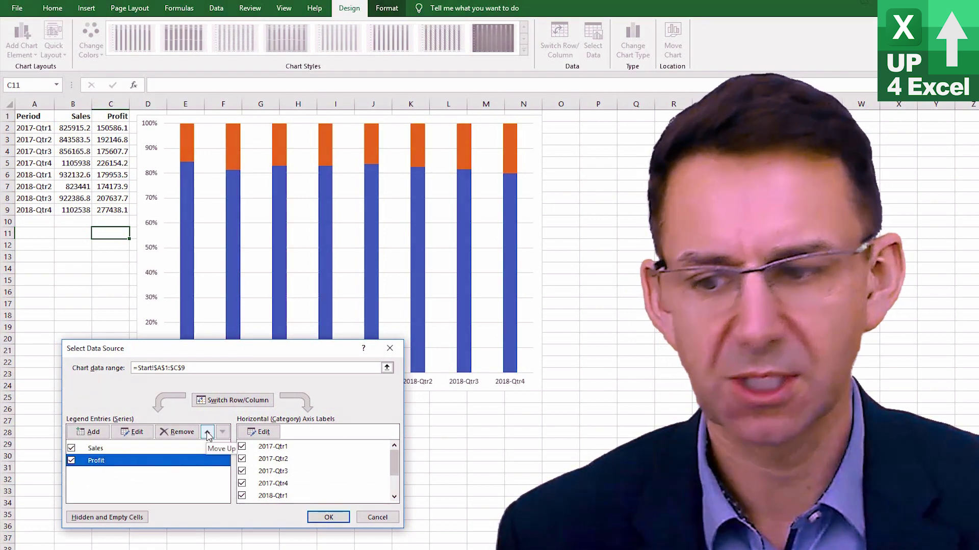
{"action": "left_click", "coordinate": [208, 433]}
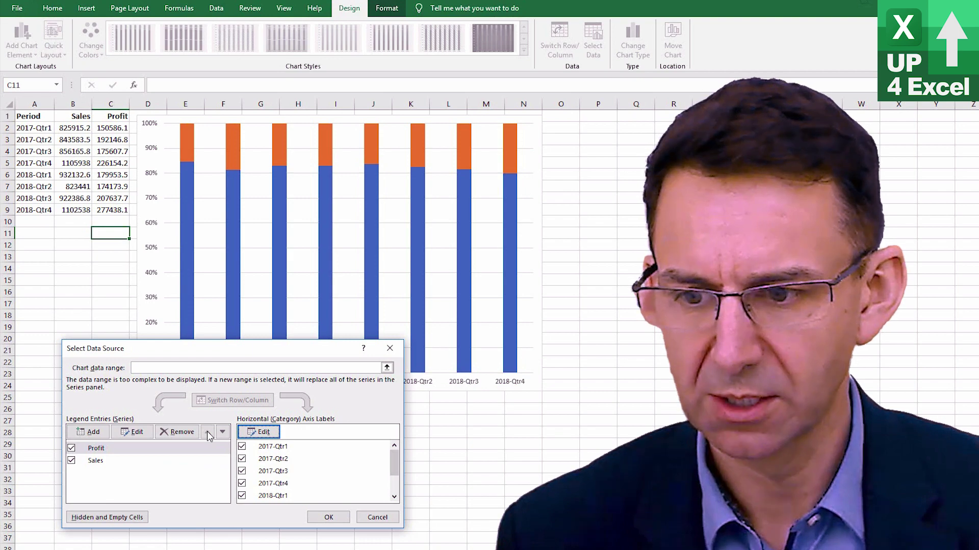
{"action": "left_click", "coordinate": [328, 517]}
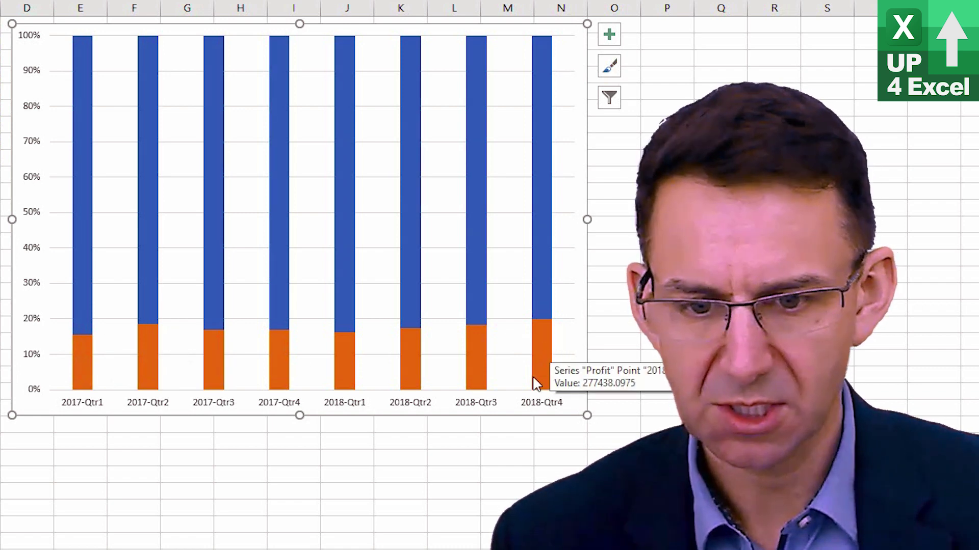
{"action": "mouse_move", "coordinate": [538, 335]}
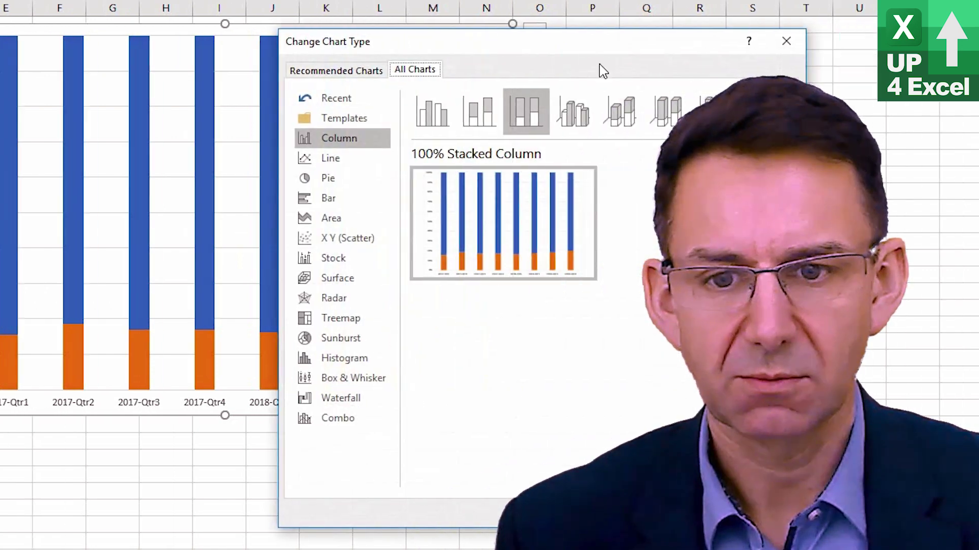
Step: Preview the 3-D Clustered, 3-D Stacked, 3-D 100% Stacked and 3-D Column variants
{"action": "left_click", "coordinate": [587, 128]}
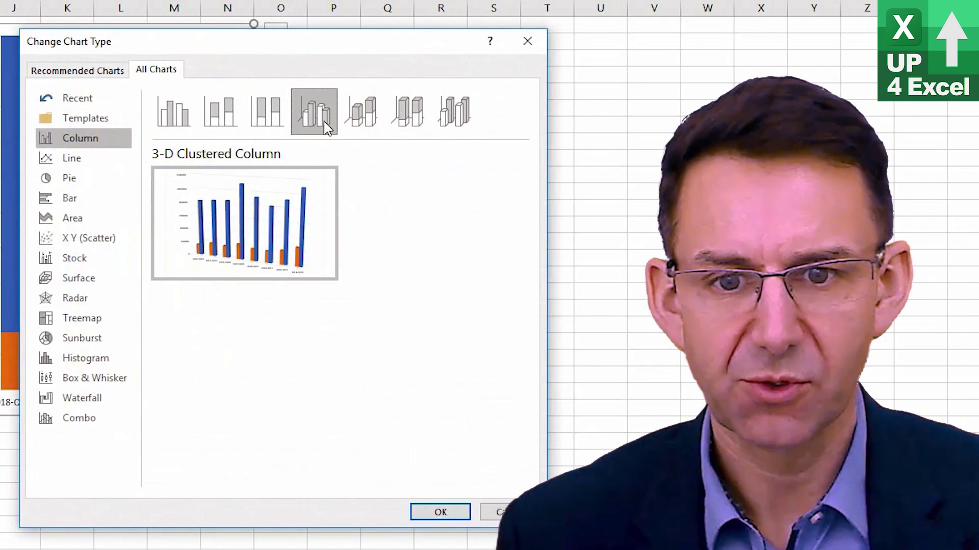
{"action": "left_click", "coordinate": [361, 120]}
{"action": "left_click", "coordinate": [398, 121]}
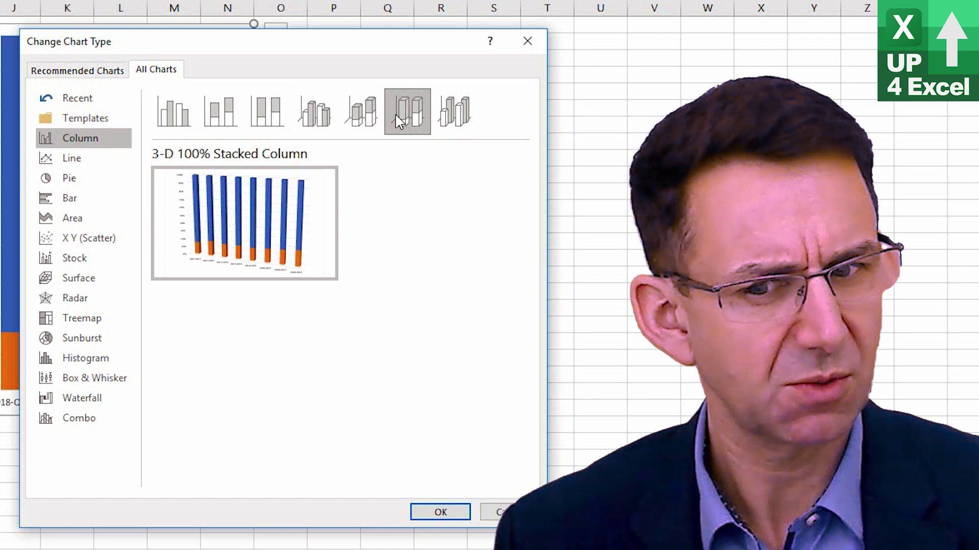
{"action": "left_click", "coordinate": [454, 117]}
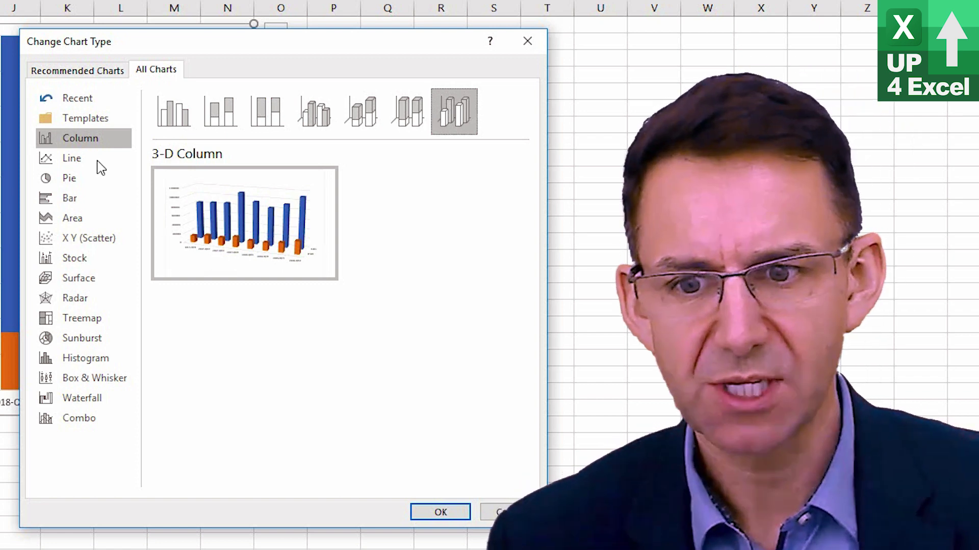
Step: Compare the Line, Stacked Line and 100% Stacked Line subtypes, applying 100% Stacked Line
{"action": "left_click", "coordinate": [97, 161]}
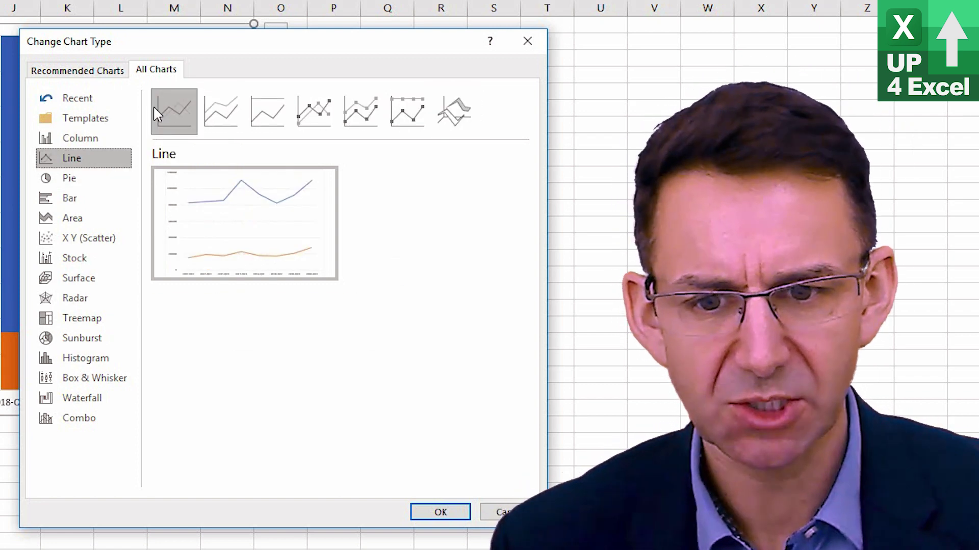
{"action": "left_click", "coordinate": [221, 99]}
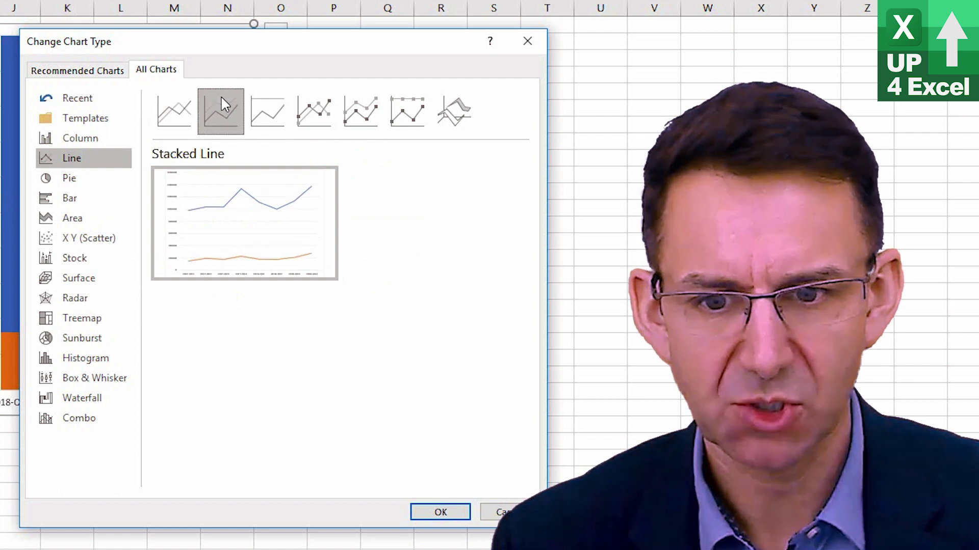
{"action": "left_click", "coordinate": [184, 100]}
{"action": "left_click", "coordinate": [223, 100]}
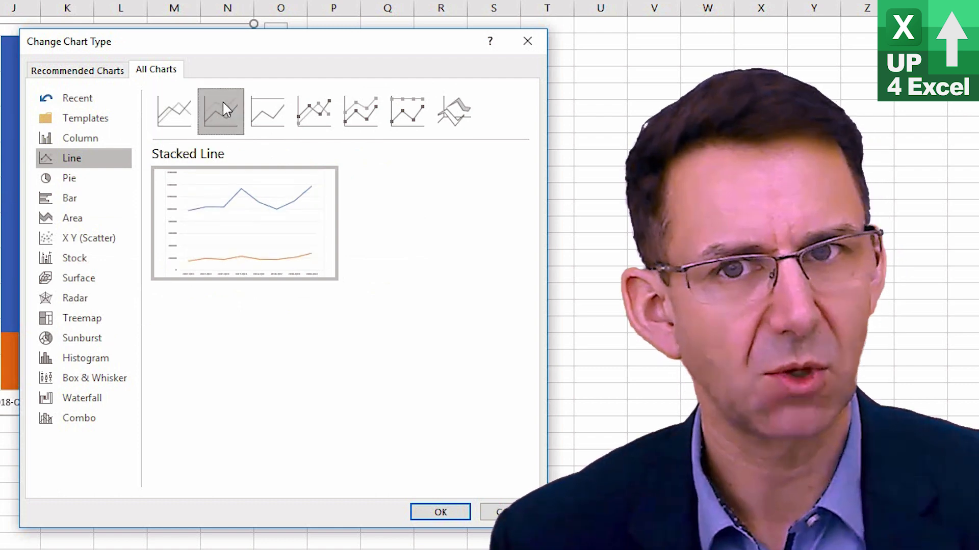
{"action": "left_click", "coordinate": [262, 112]}
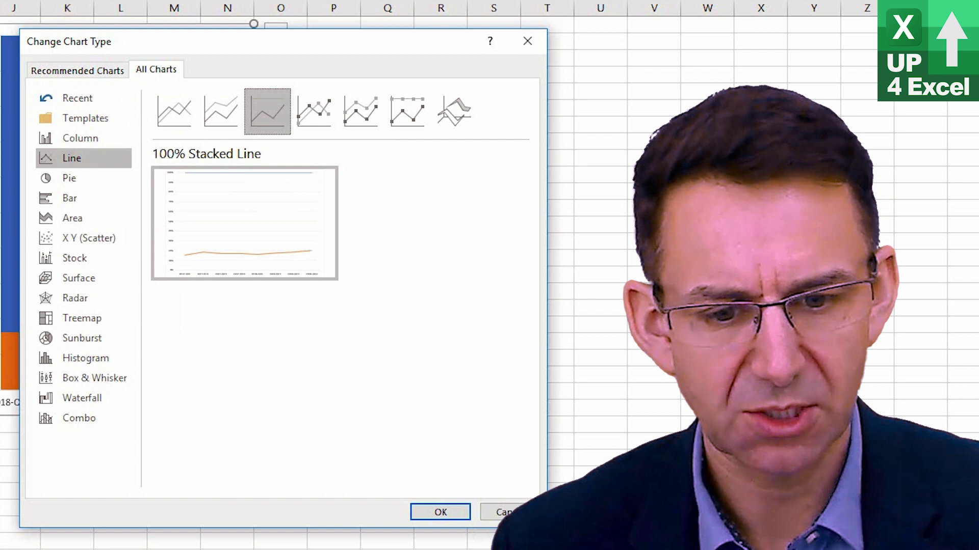
{"action": "left_click", "coordinate": [452, 515]}
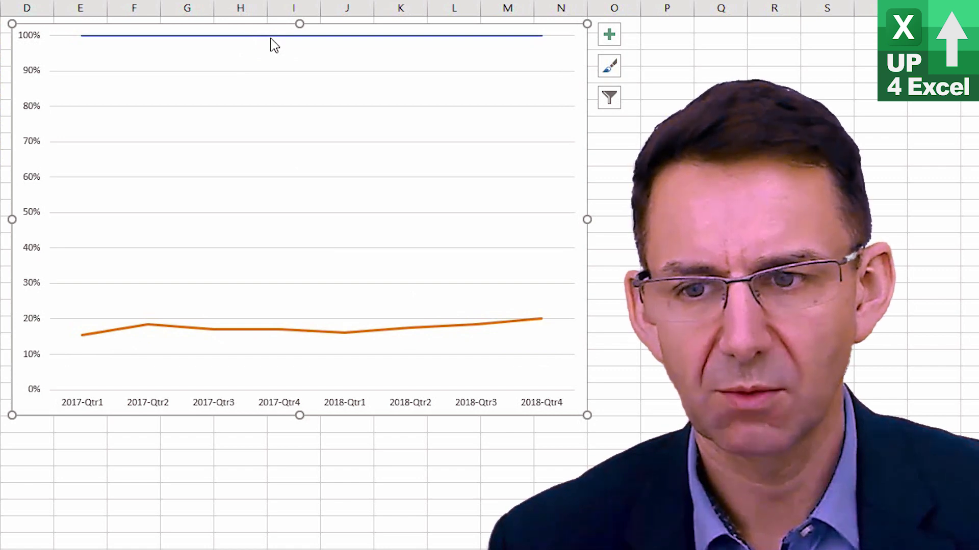
Step: Select the Sales line to show the Combo setup with both series as 100% Stacked Line
{"action": "left_click", "coordinate": [286, 36]}
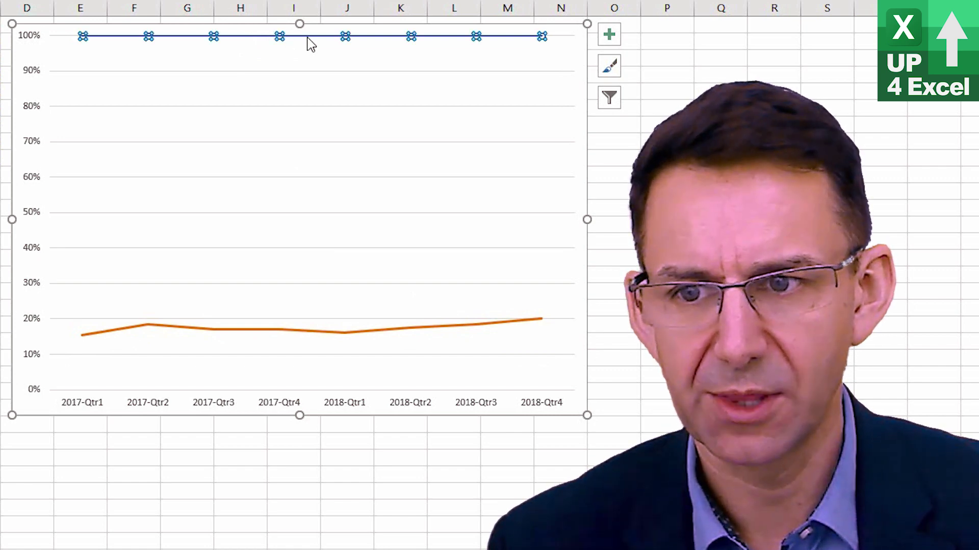
{"action": "mouse_move", "coordinate": [314, 39]}
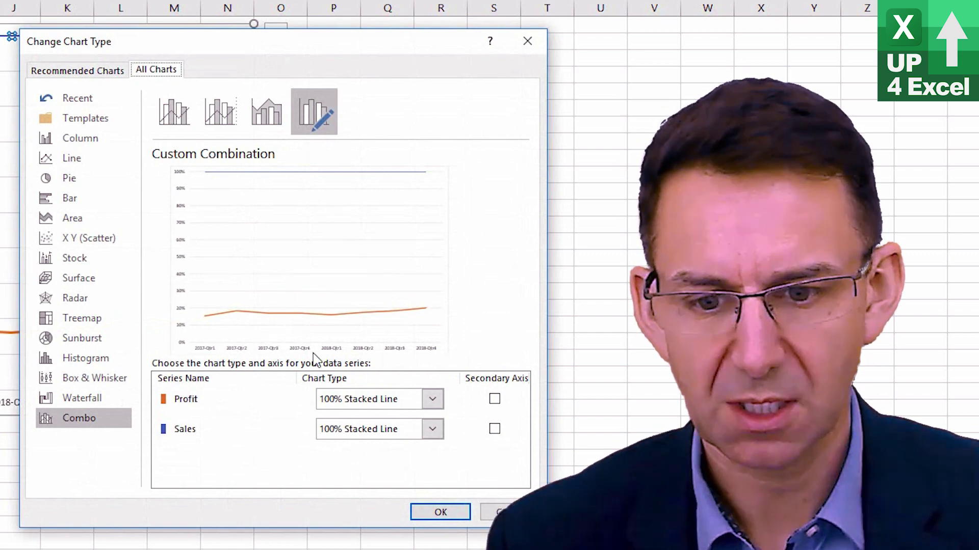
Step: Preview Line with Markers, its stacked variants, 3-D Line, then the Pie category without applying any
{"action": "left_click", "coordinate": [441, 512]}
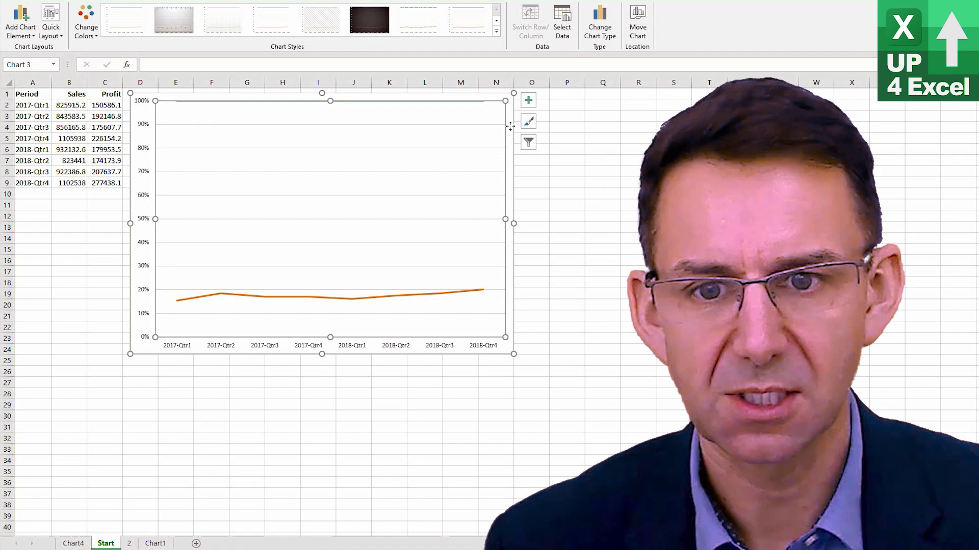
{"action": "left_click", "coordinate": [600, 26]}
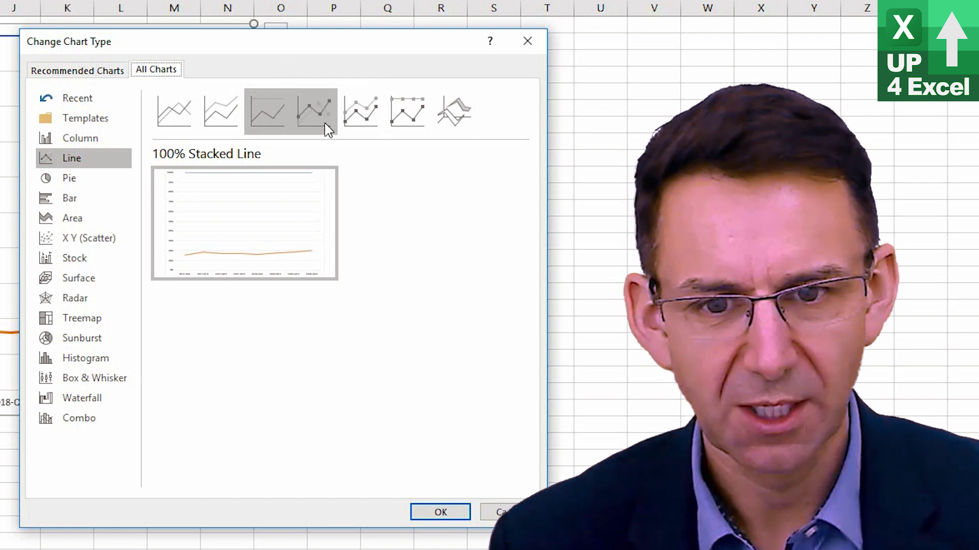
{"action": "left_click", "coordinate": [323, 128]}
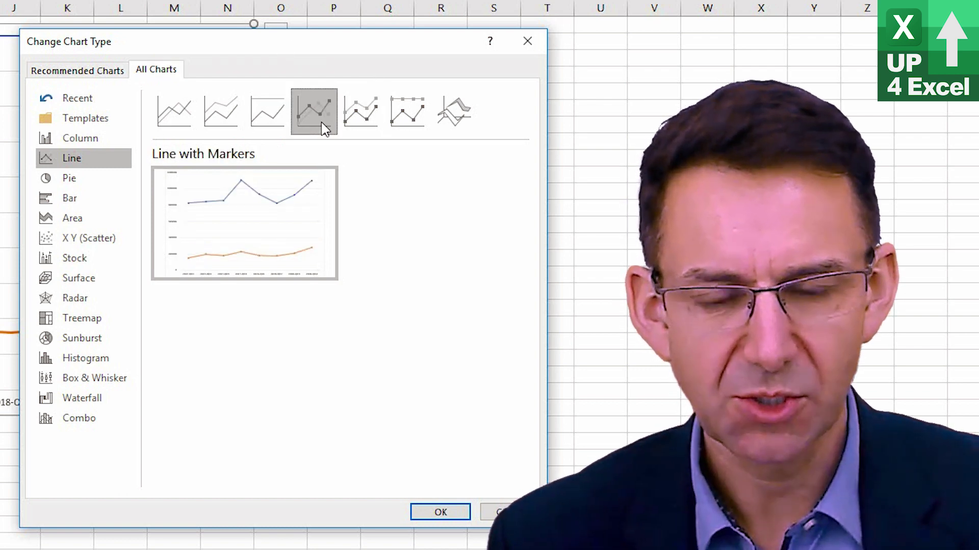
{"action": "left_click", "coordinate": [366, 108]}
{"action": "left_click", "coordinate": [423, 125]}
{"action": "left_click", "coordinate": [457, 123]}
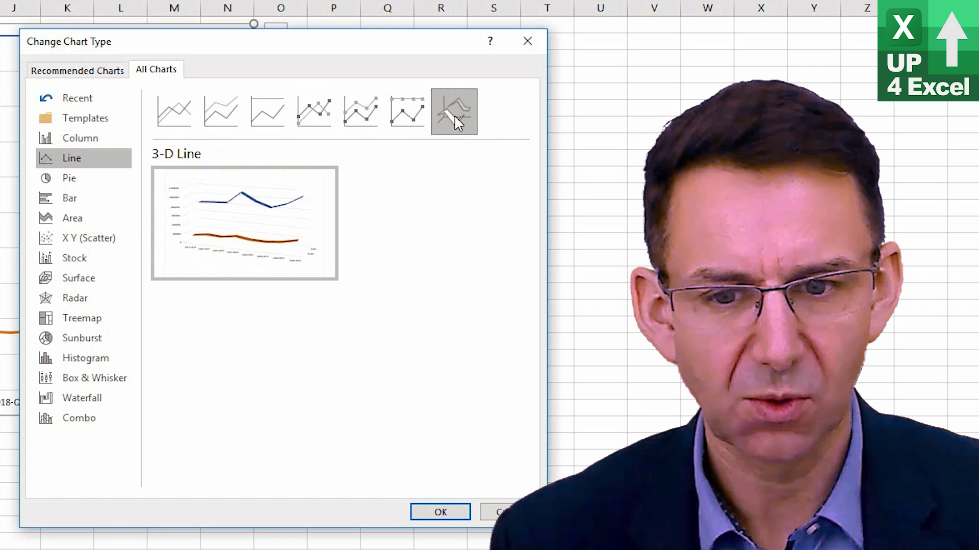
{"action": "left_click", "coordinate": [113, 187]}
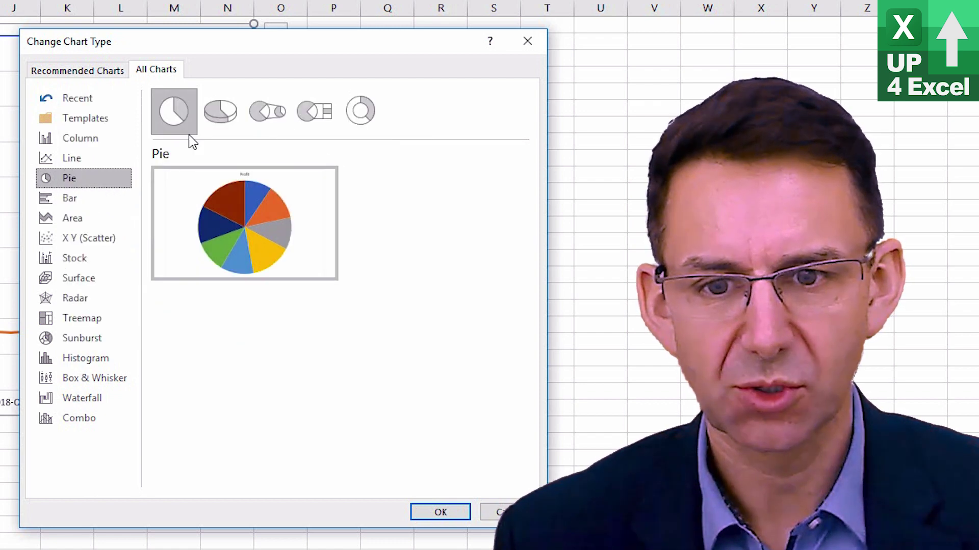
Step: Preview 3-D Pie and Pie, then Stacked, 100% Stacked and Clustered Bar
{"action": "left_click", "coordinate": [213, 118]}
{"action": "left_click", "coordinate": [168, 109]}
{"action": "mouse_move", "coordinate": [280, 235]}
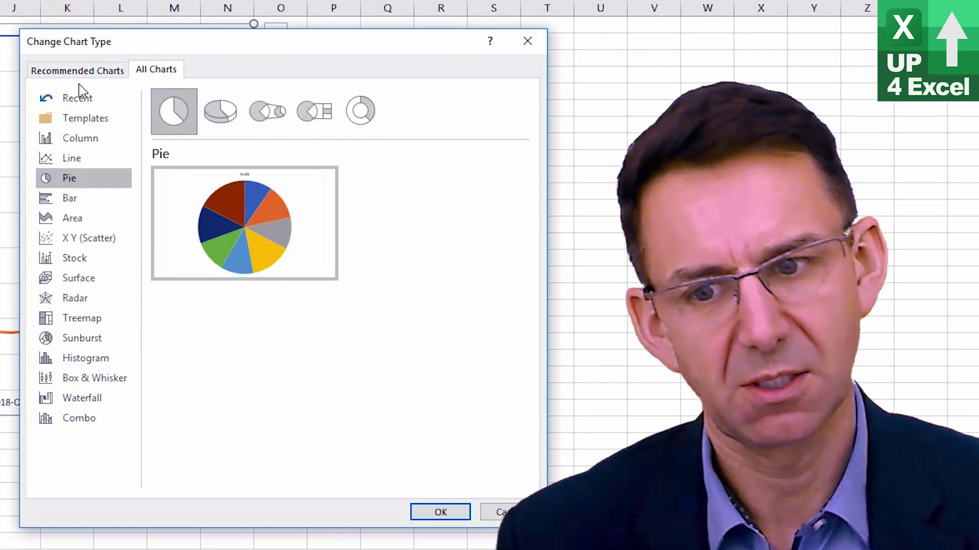
{"action": "left_click", "coordinate": [86, 202]}
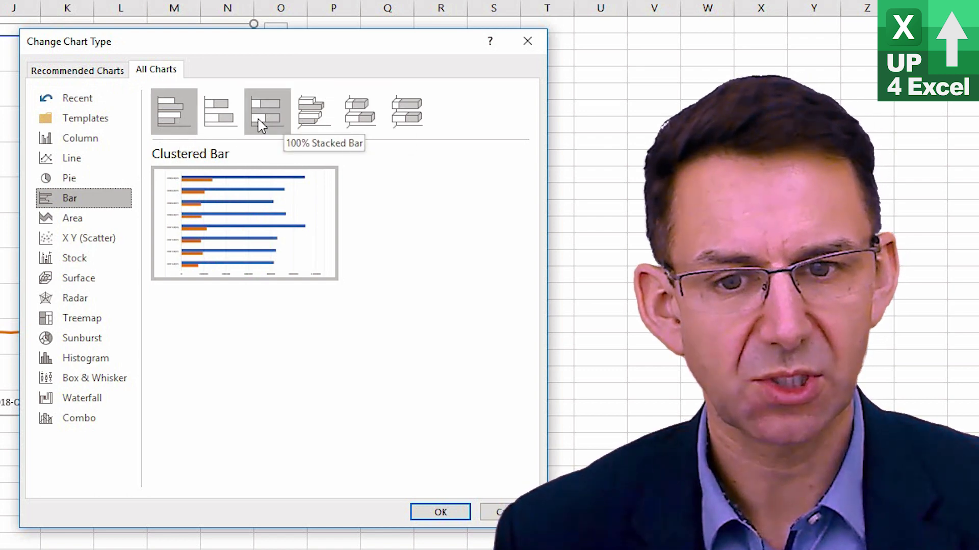
{"action": "left_click", "coordinate": [226, 111]}
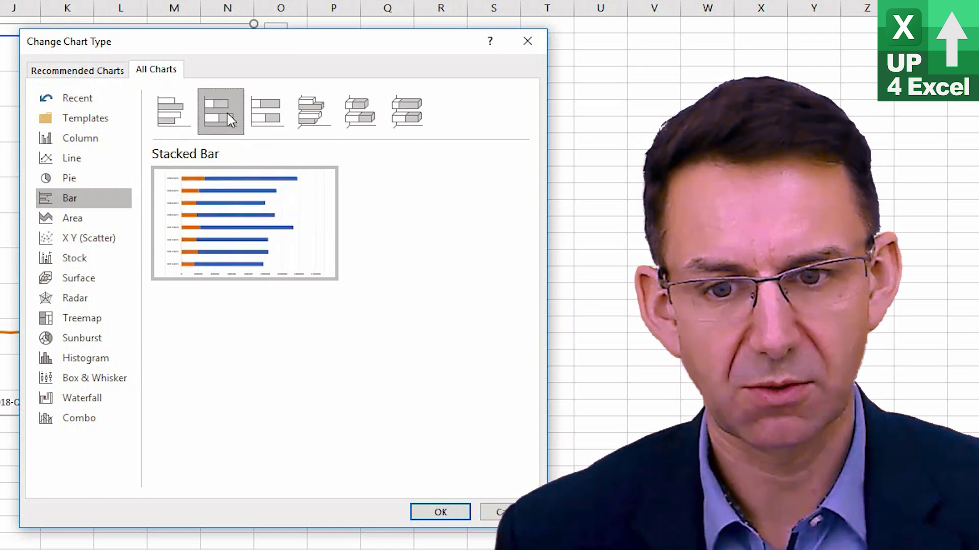
{"action": "left_click", "coordinate": [268, 113]}
{"action": "left_click", "coordinate": [176, 121]}
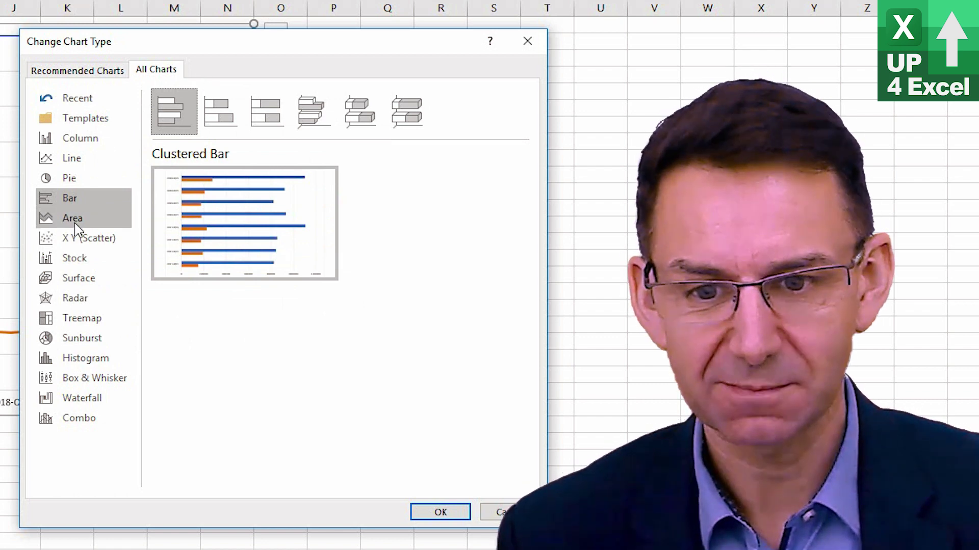
Step: Preview the Stacked Area, Area and 100% Stacked Area subtypes, ending on 100% Stacked Area
{"action": "left_click", "coordinate": [74, 220]}
{"action": "mouse_move", "coordinate": [201, 196]}
{"action": "left_click", "coordinate": [220, 107]}
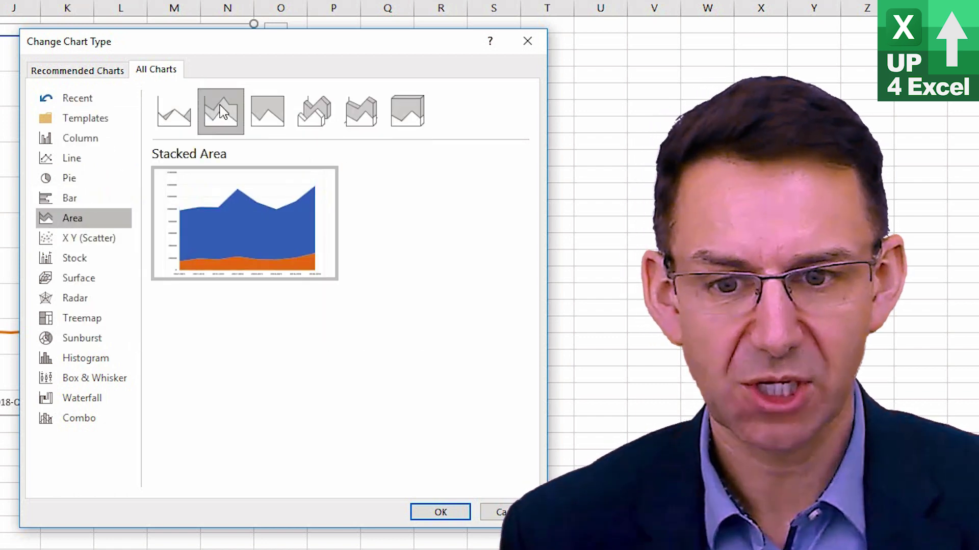
{"action": "left_click", "coordinate": [183, 120]}
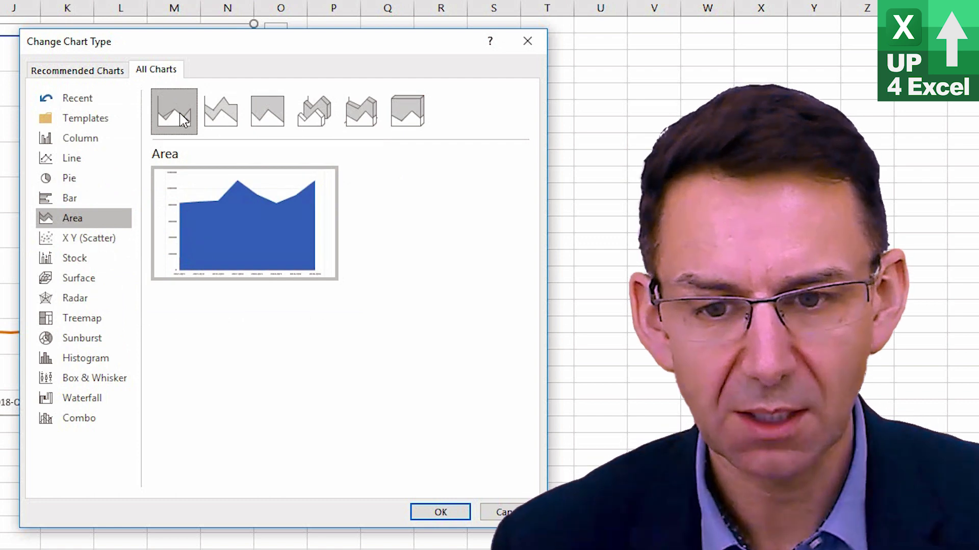
{"action": "left_click", "coordinate": [208, 118]}
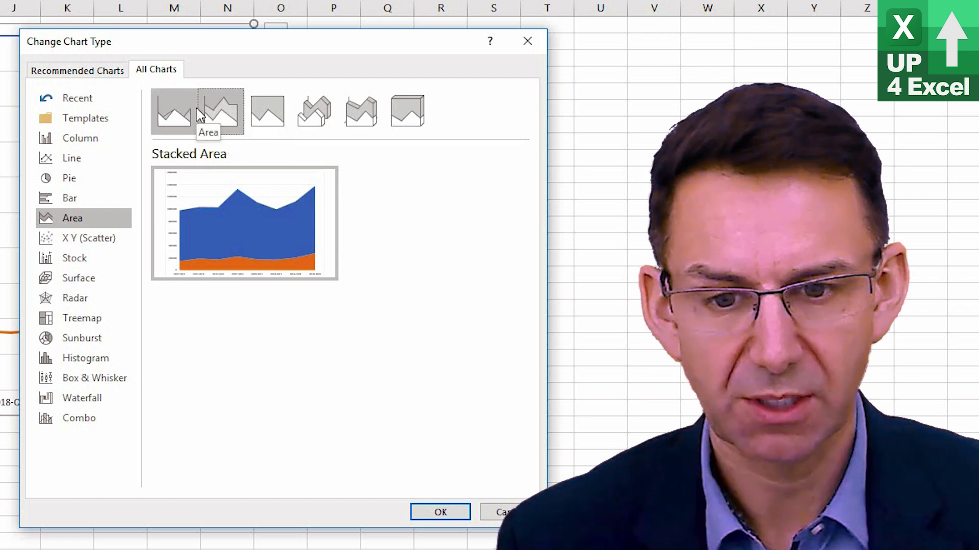
{"action": "left_click", "coordinate": [259, 107]}
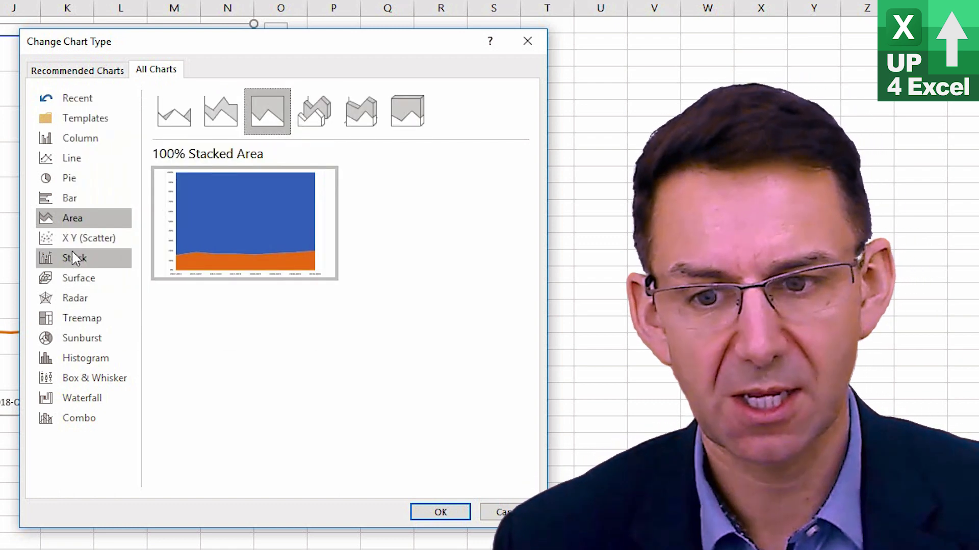
Step: Switch the chart to X Y (Scatter), plotting Sales as orange points
{"action": "left_click", "coordinate": [89, 243]}
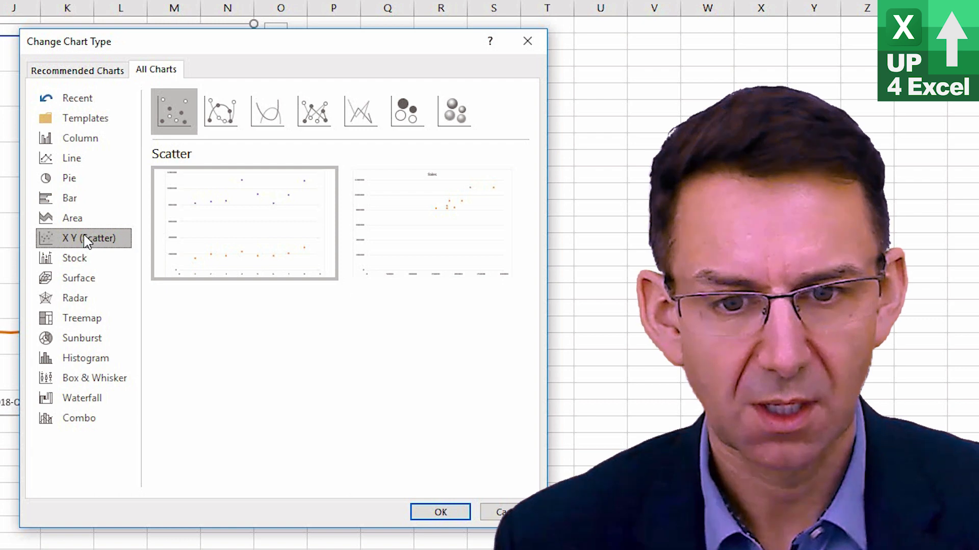
{"action": "mouse_move", "coordinate": [457, 249]}
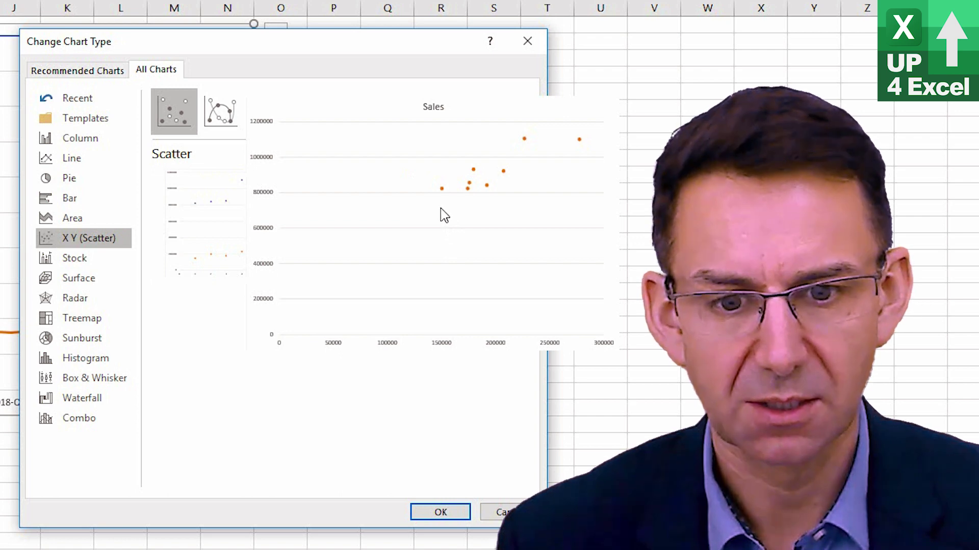
{"action": "left_click", "coordinate": [444, 513]}
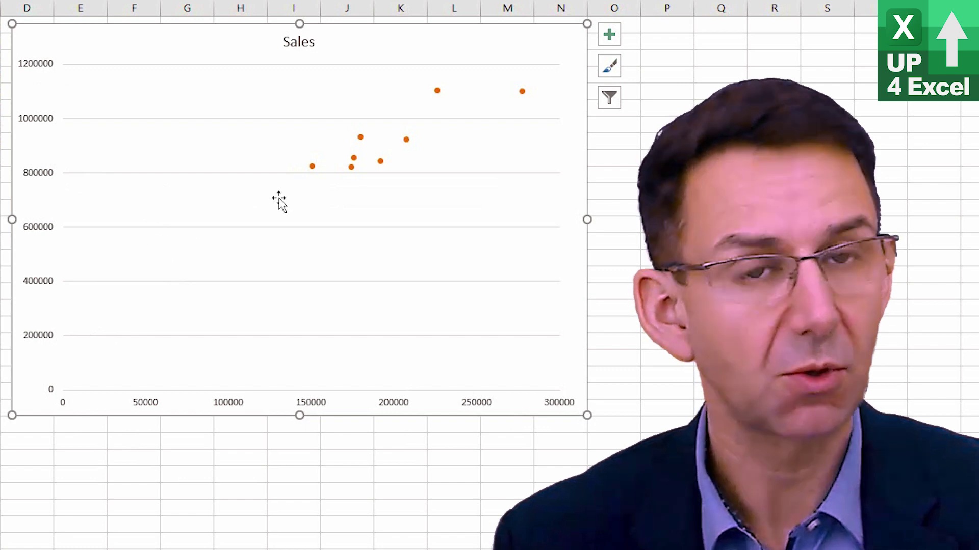
Step: Select the Sales data series, then deselect it so only the chart stays selected
{"action": "left_click", "coordinate": [404, 140]}
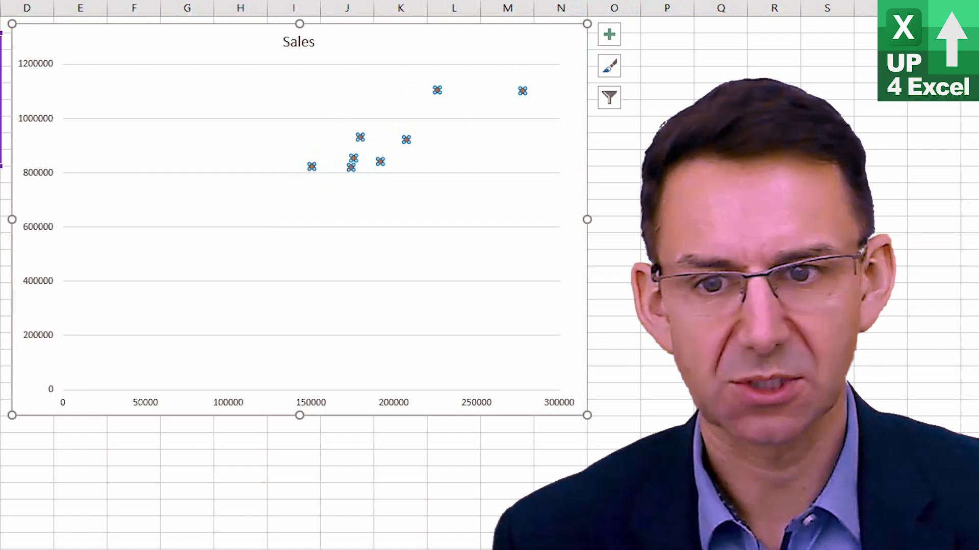
{"action": "key", "text": "Escape"}
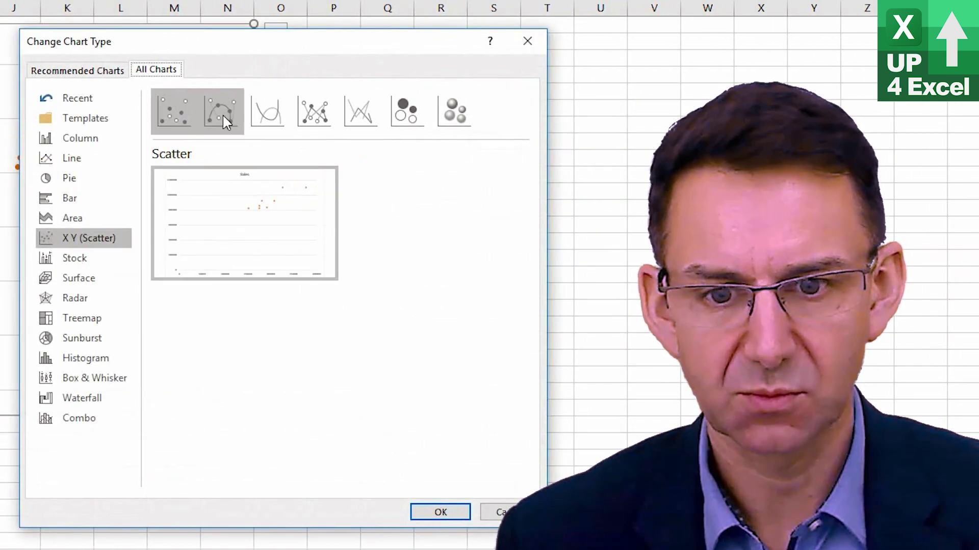
Step: Preview the scatter line variants and the 2-D and 3-D bubble charts, returning to plain scatter
{"action": "left_click", "coordinate": [223, 114]}
{"action": "left_click", "coordinate": [270, 108]}
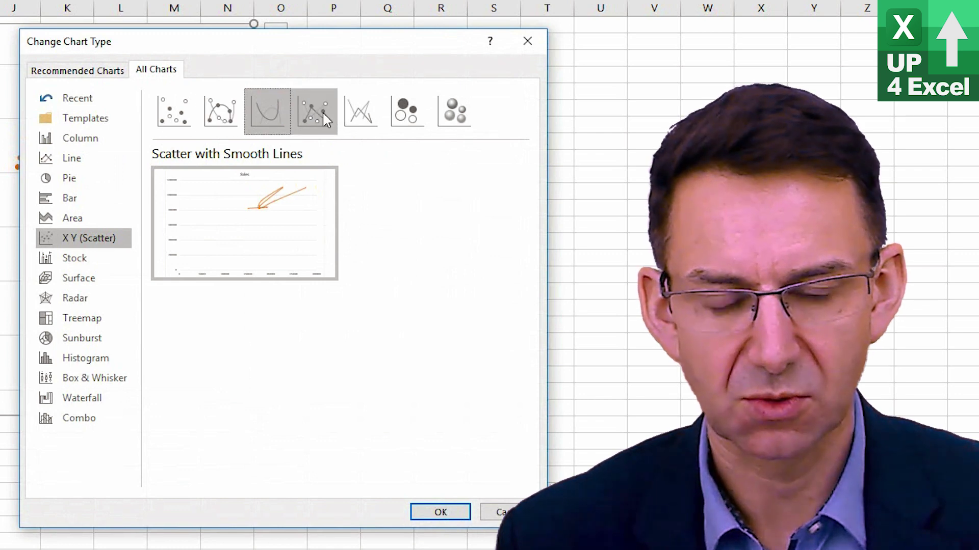
{"action": "left_click", "coordinate": [322, 113]}
{"action": "left_click", "coordinate": [363, 109]}
{"action": "left_click", "coordinate": [407, 117]}
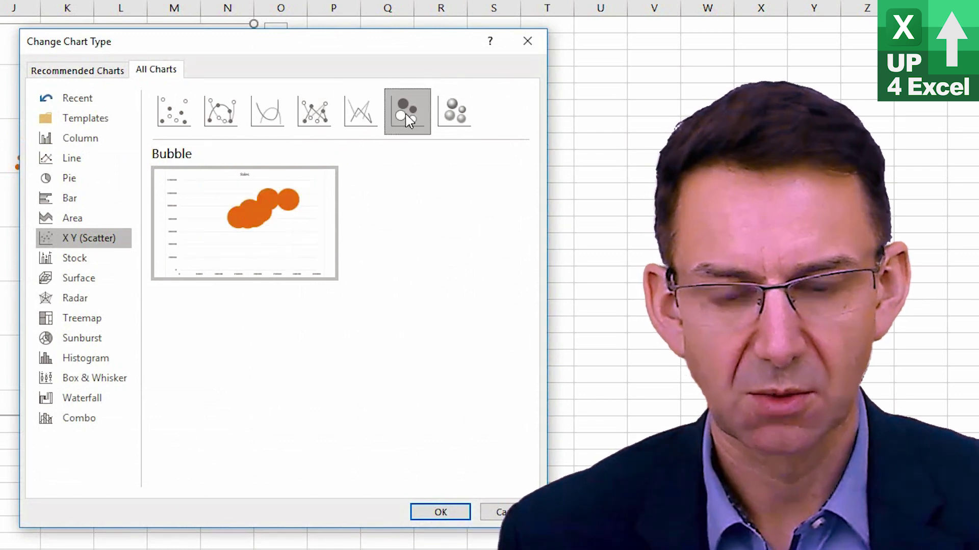
{"action": "left_click", "coordinate": [454, 114]}
{"action": "mouse_move", "coordinate": [257, 206]}
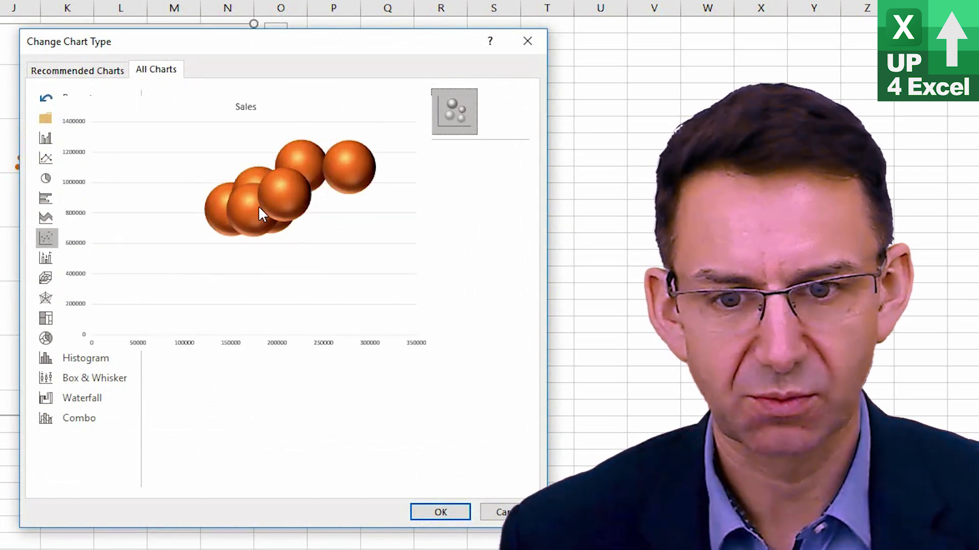
{"action": "left_click", "coordinate": [172, 108]}
Step: Browse the Stock, Surface and Radar chart type options
{"action": "left_click", "coordinate": [94, 259]}
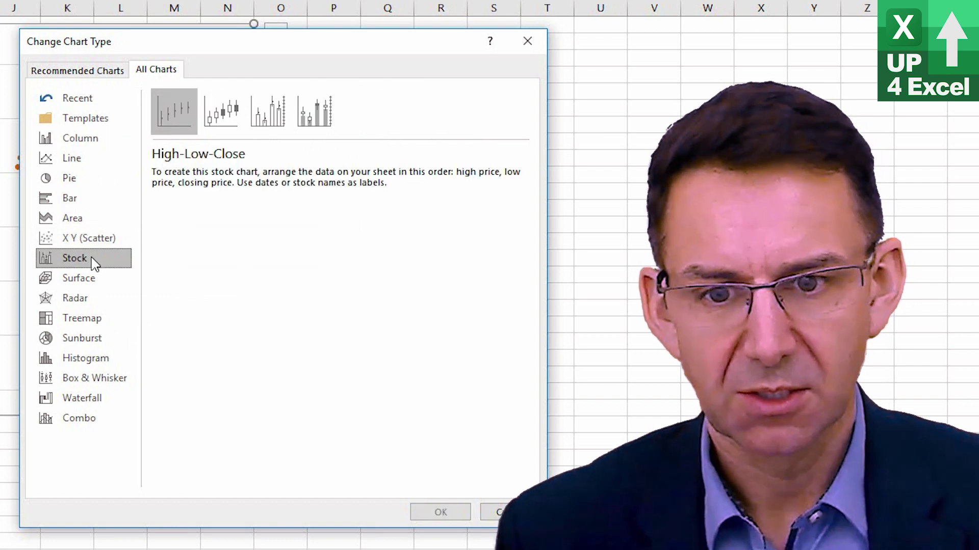
{"action": "left_click", "coordinate": [94, 281]}
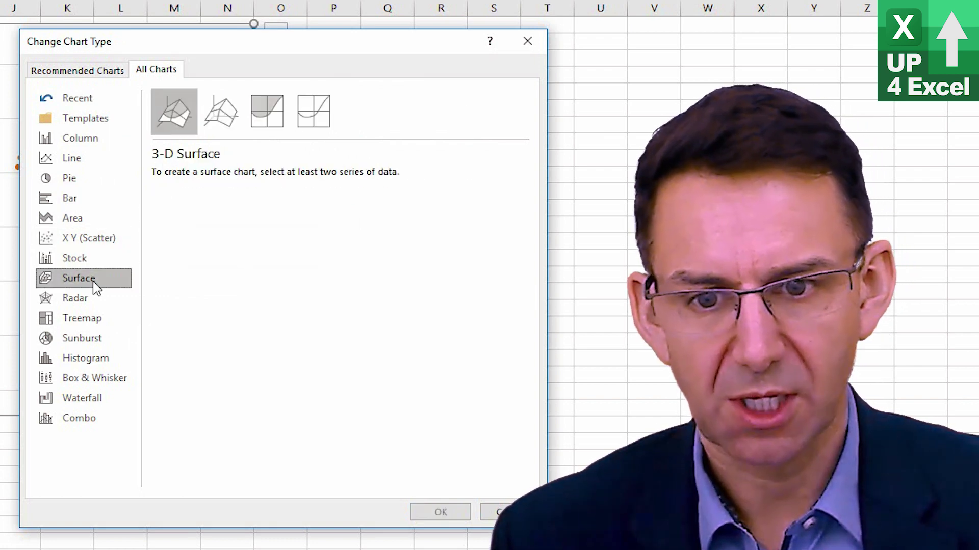
{"action": "left_click", "coordinate": [89, 300]}
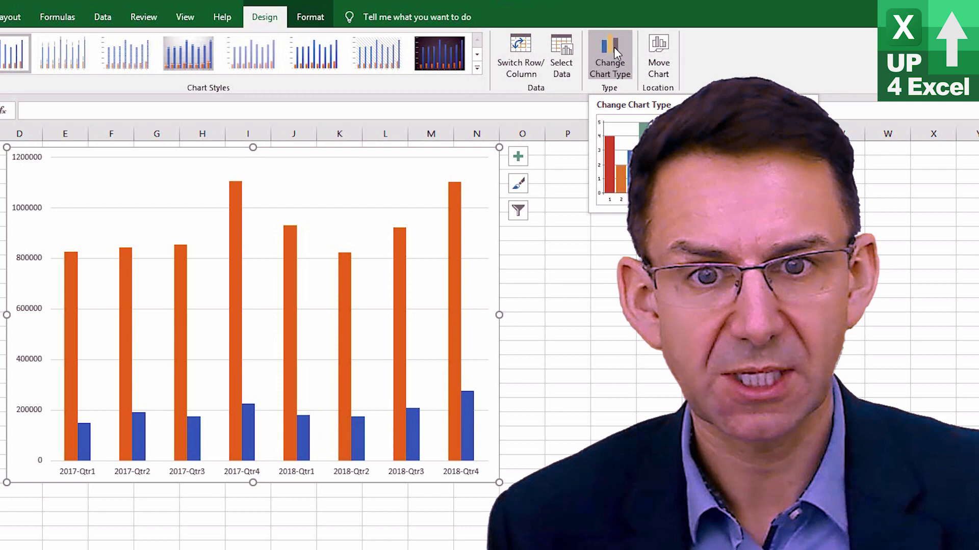
Step: Switch the chart type to Combo and review the Sales and Profit series settings
{"action": "left_click", "coordinate": [614, 46]}
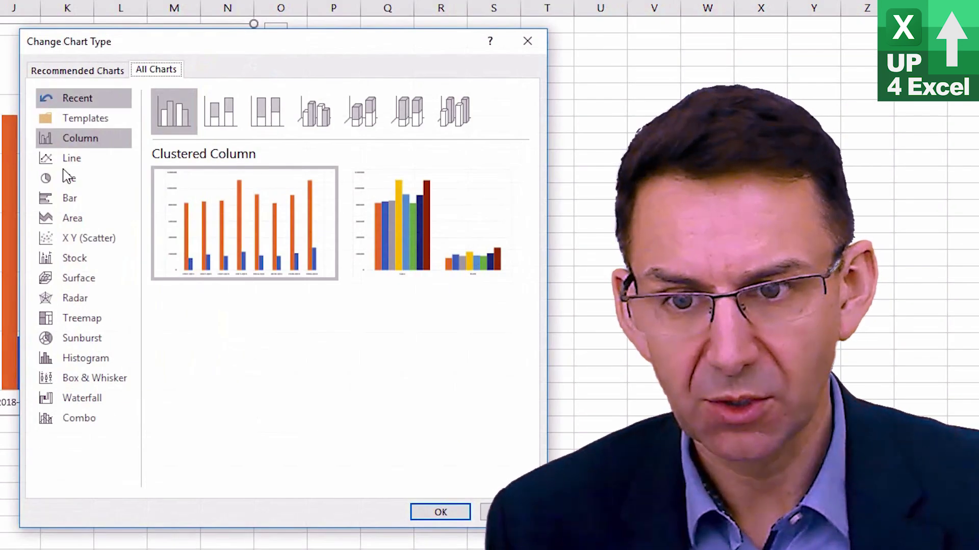
{"action": "left_click", "coordinate": [75, 429]}
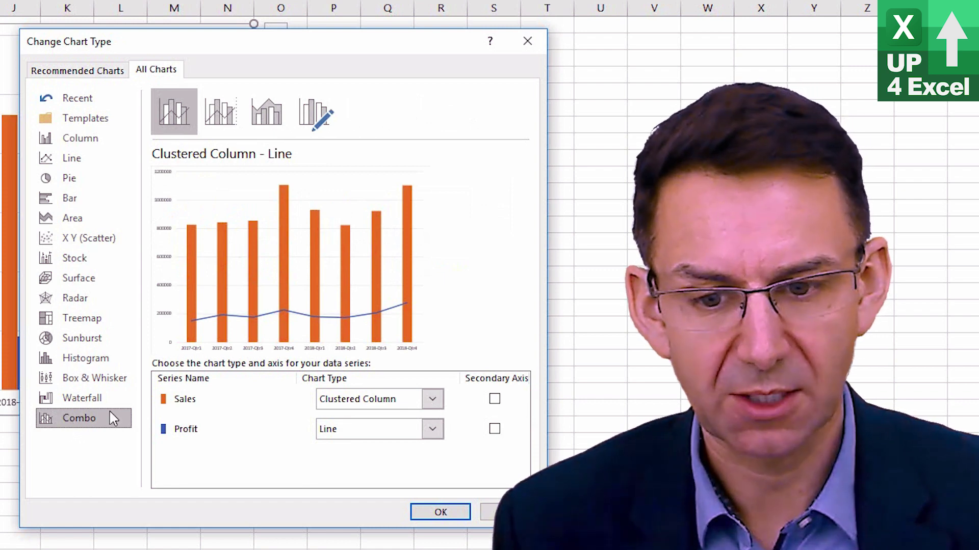
{"action": "left_click", "coordinate": [209, 406]}
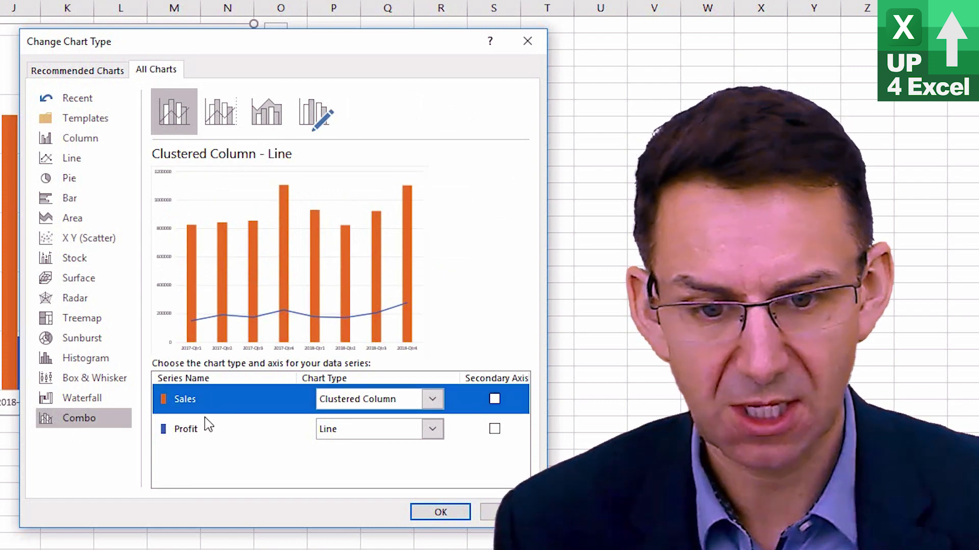
{"action": "left_click", "coordinate": [207, 429]}
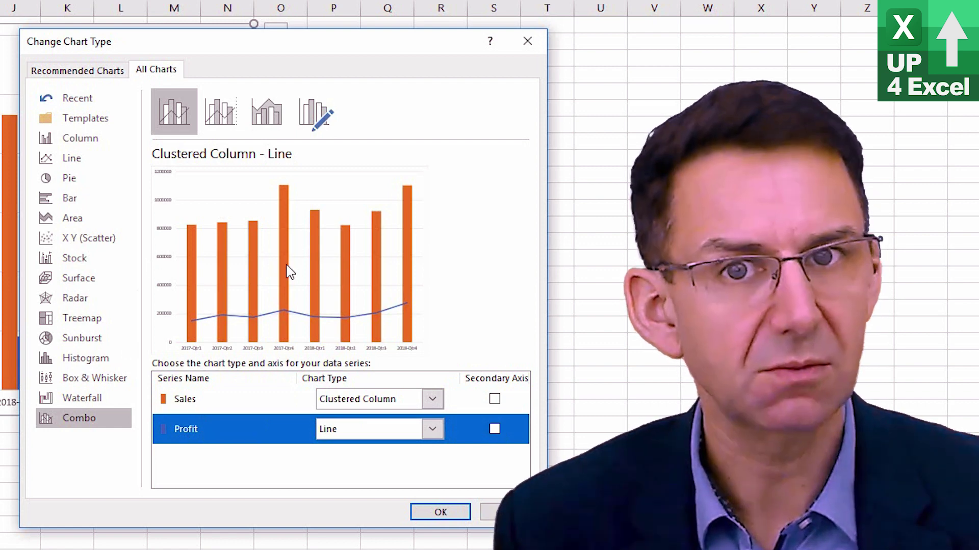
{"action": "left_click", "coordinate": [218, 407]}
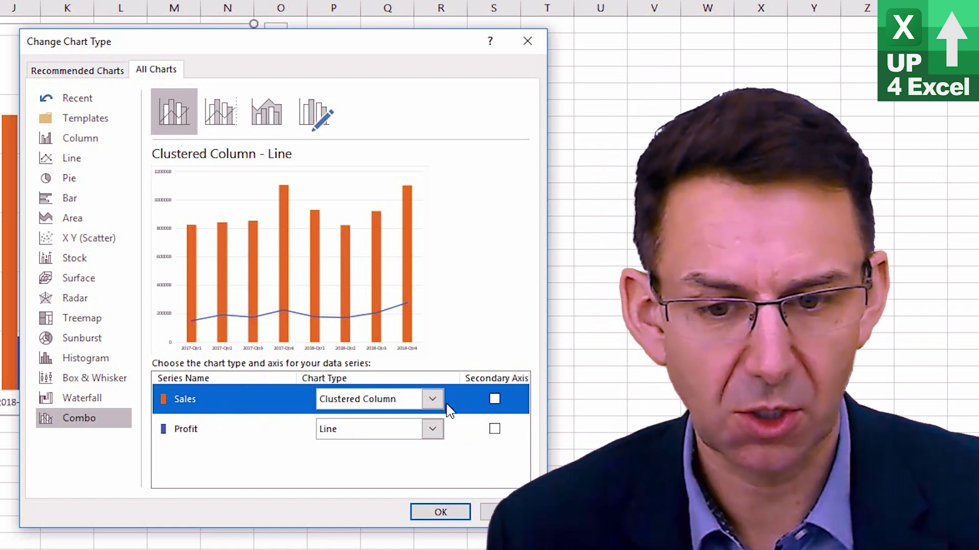
{"action": "left_click", "coordinate": [187, 432]}
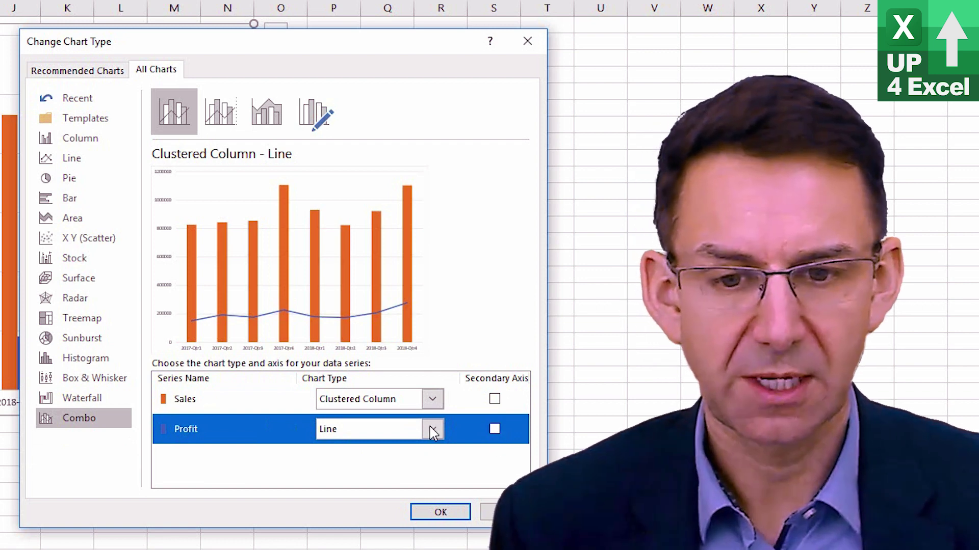
Step: Try Stacked Line with Markers and Clustered Bar for Profit, then settle on Line with Markers
{"action": "left_click", "coordinate": [433, 431]}
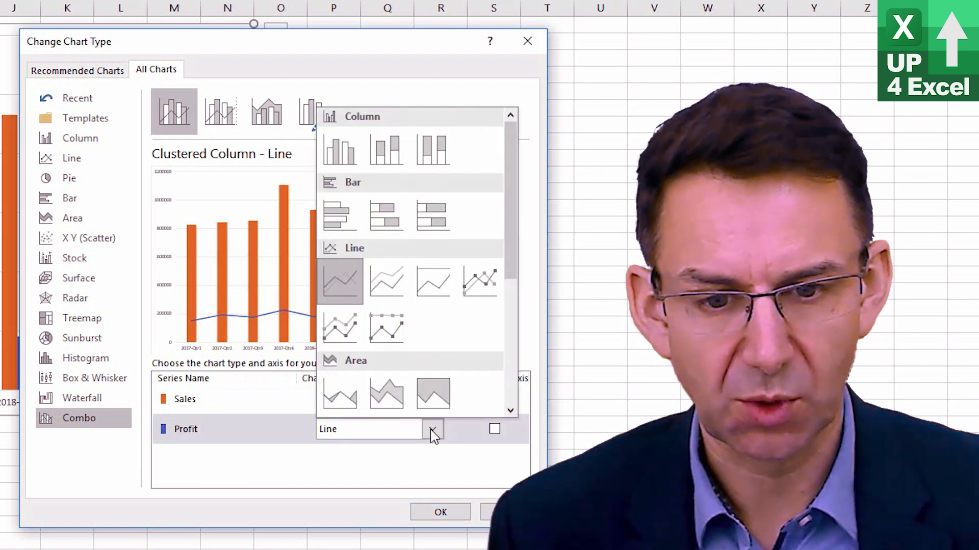
{"action": "left_click", "coordinate": [329, 324]}
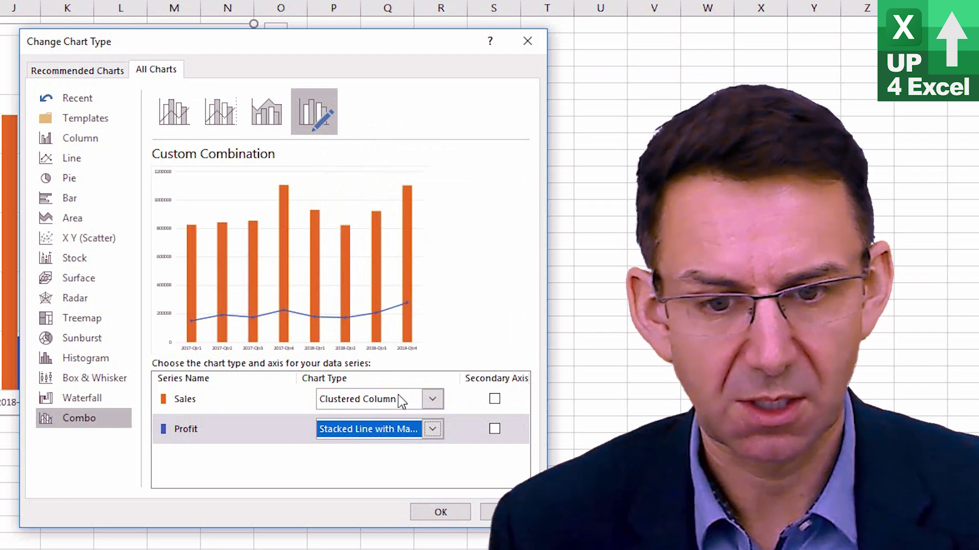
{"action": "left_click", "coordinate": [433, 430]}
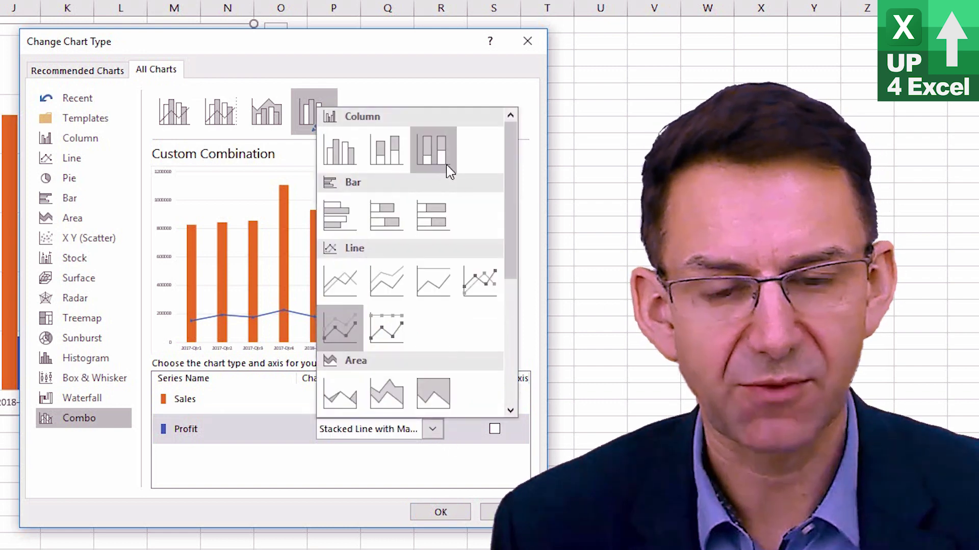
{"action": "left_click", "coordinate": [340, 222]}
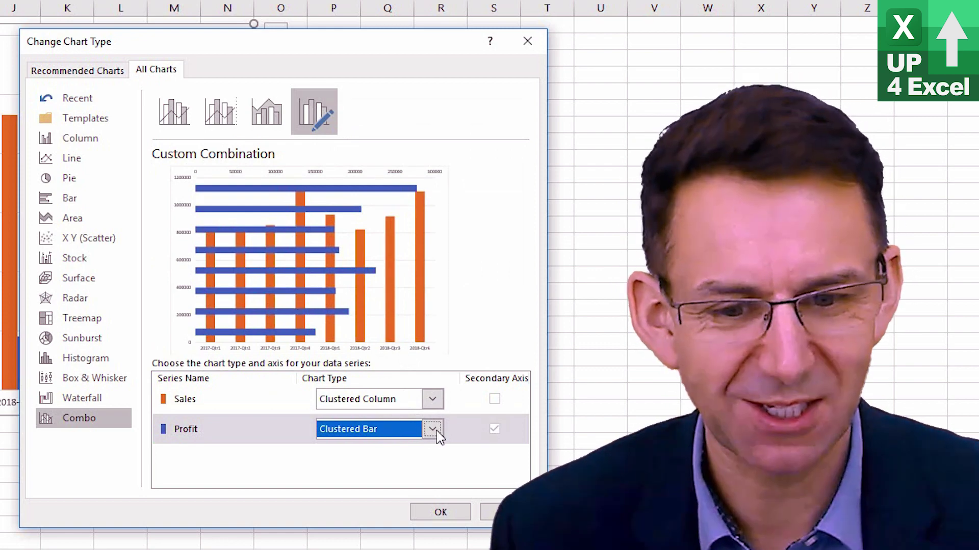
{"action": "left_click", "coordinate": [434, 430]}
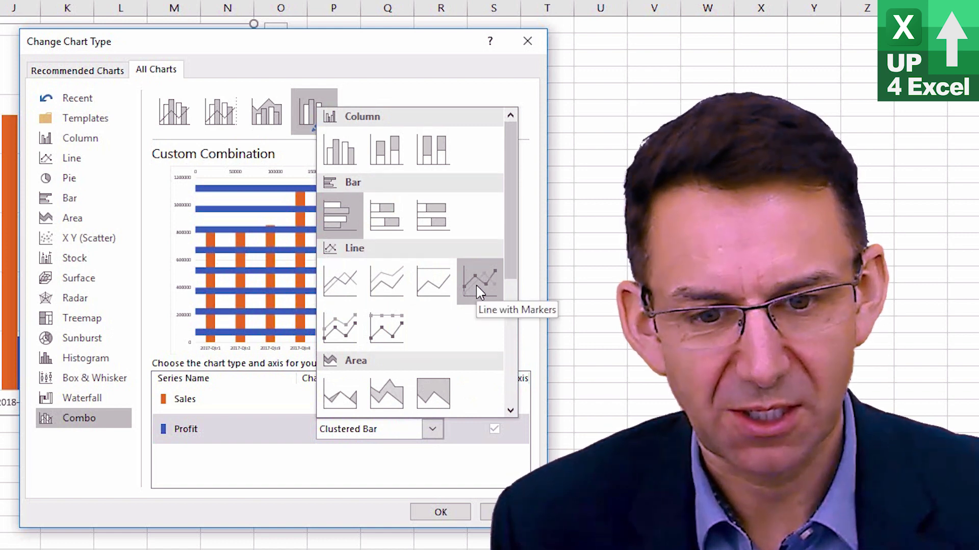
{"action": "left_click", "coordinate": [479, 293]}
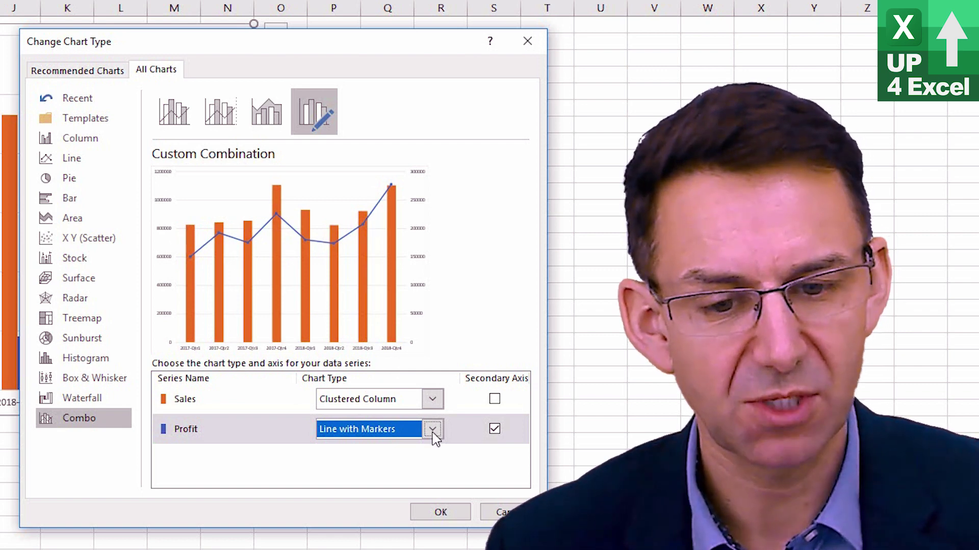
Step: Uncheck Secondary Axis so the Profit line with markers plots on the primary axis
{"action": "left_click", "coordinate": [494, 430]}
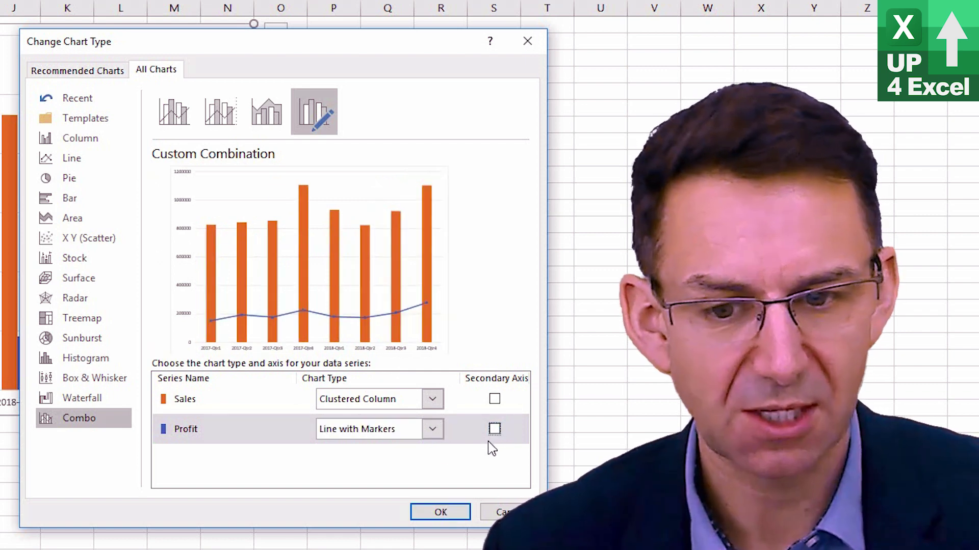